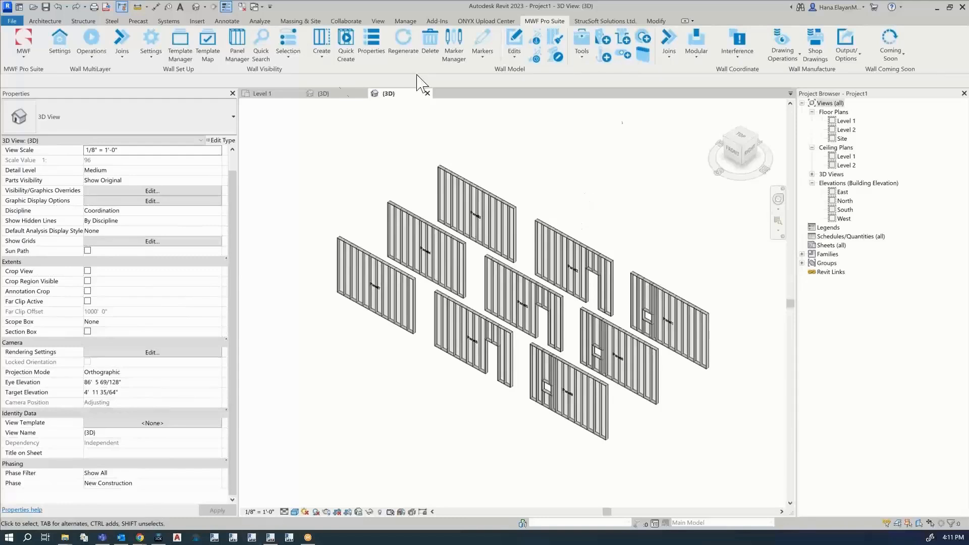
click(856, 65)
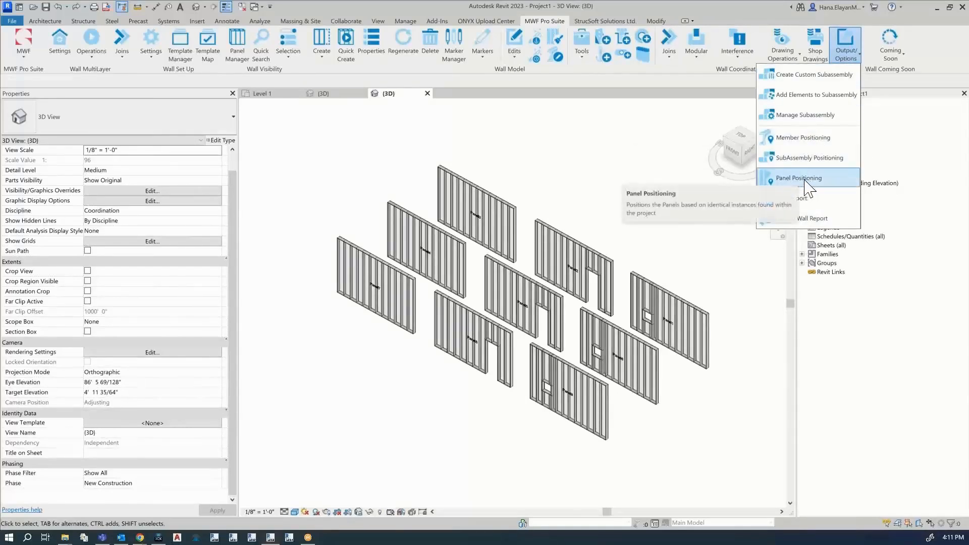
click(709, 433)
scroll(677, 448, up, 2)
mouse_move(677, 447)
middle_down()
mouse_move(717, 480)
mouse_move(686, 450)
middle_up()
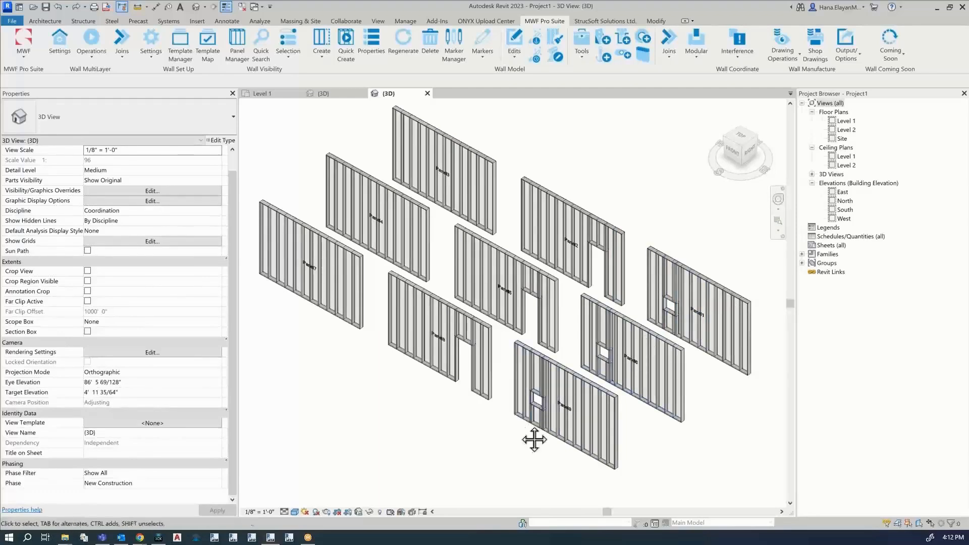
middle_drag(532, 439, 542, 448)
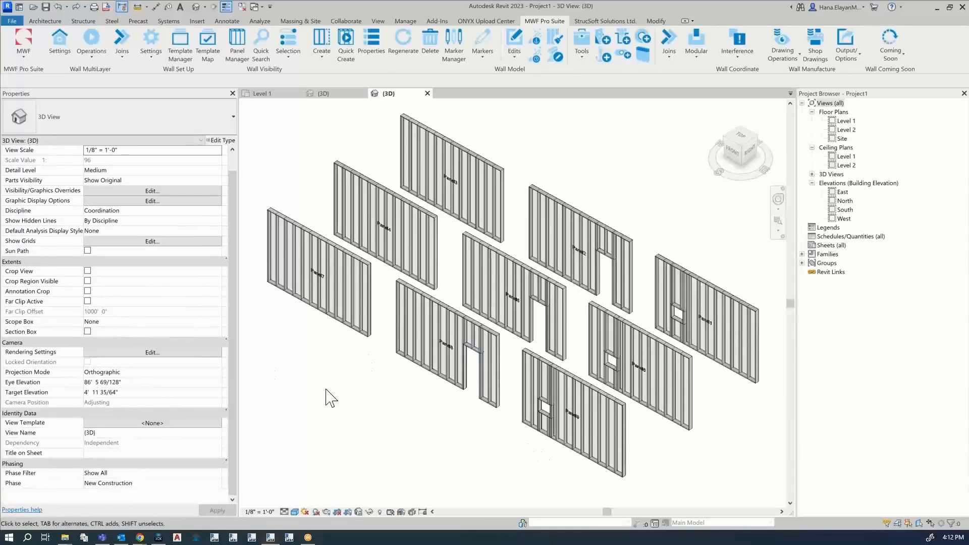
middle_drag(316, 331, 328, 348)
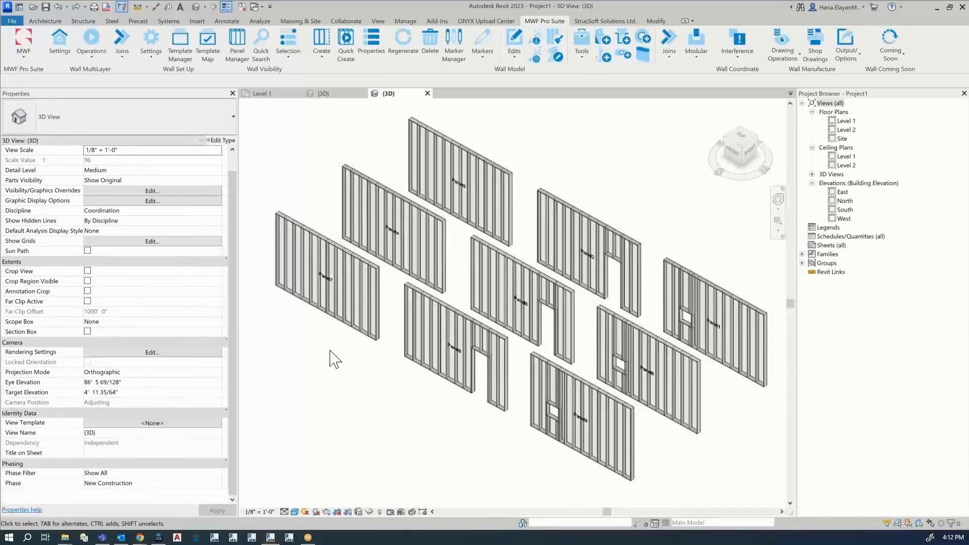
scroll(330, 334, up, 2)
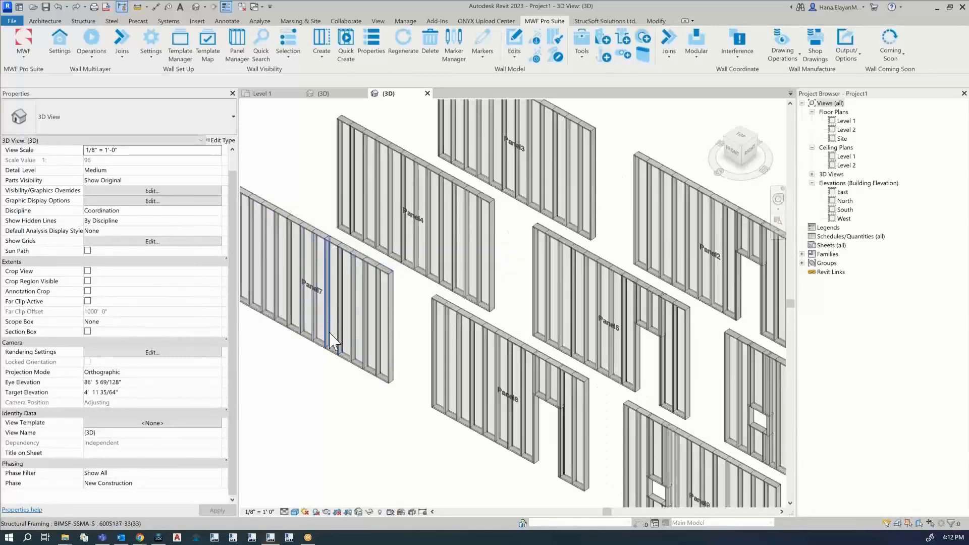
Examine individual studs in Panel7 and compare the panel's framing with the neighbouring wall panels in the 3D view.
click(332, 333)
middle_drag(343, 344, 387, 357)
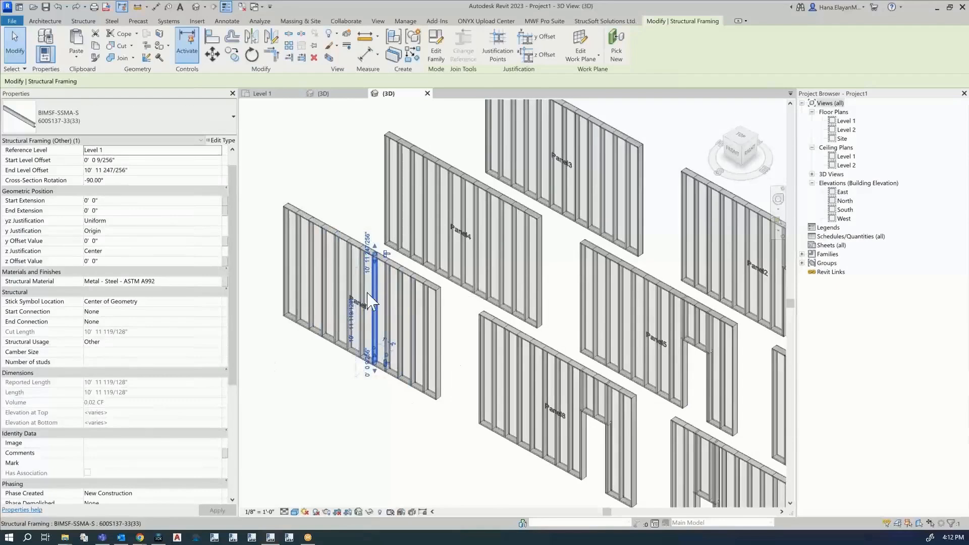
click(406, 420)
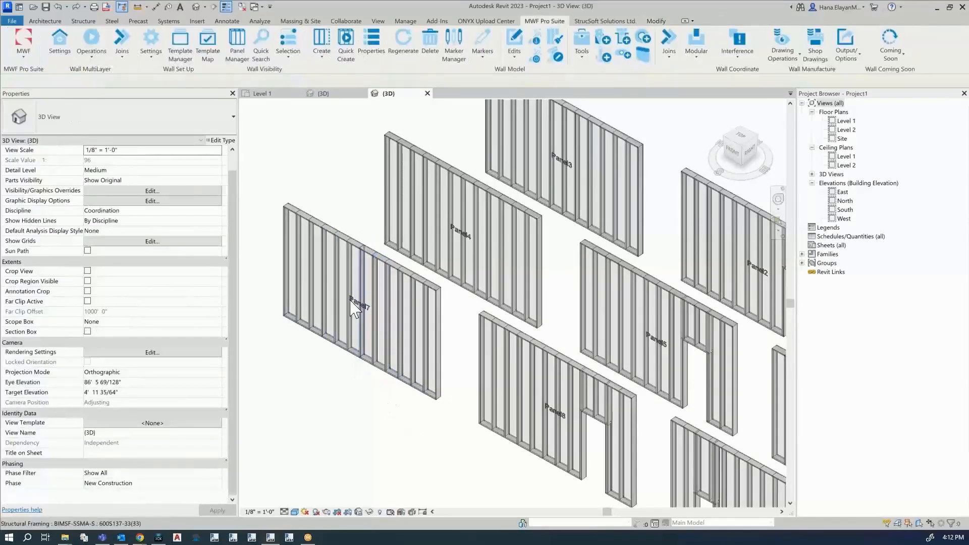
middle_drag(534, 331, 488, 303)
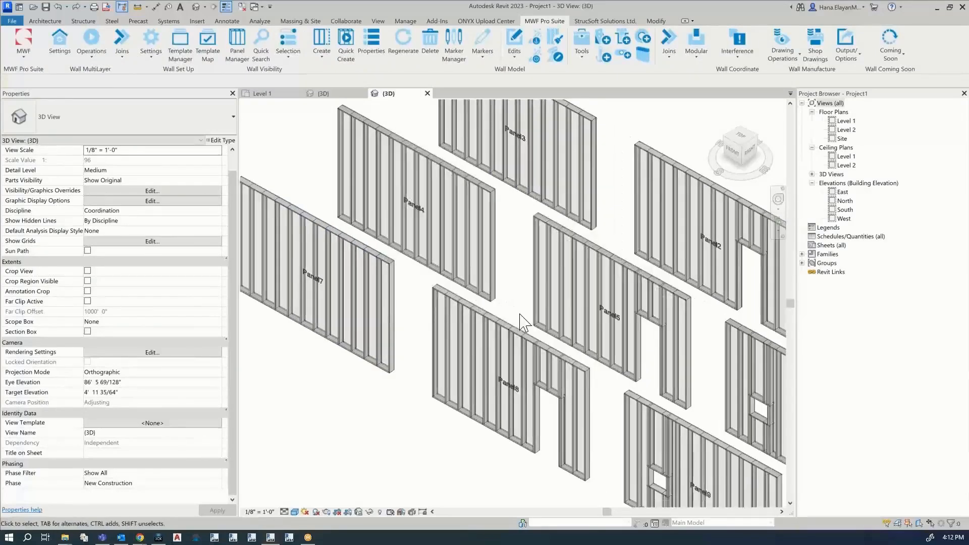
scroll(427, 296, down, 1)
middle_drag(427, 295, 409, 299)
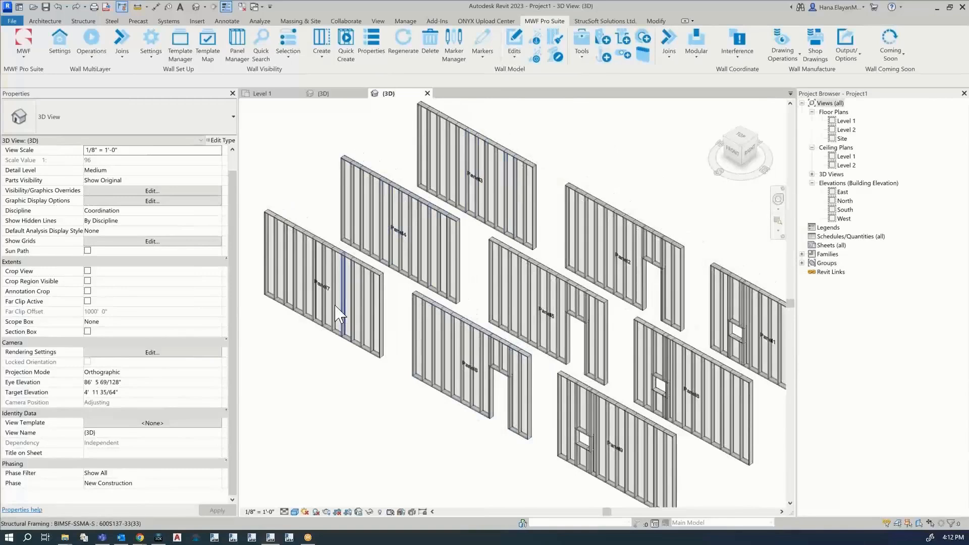
scroll(341, 298, up, 1)
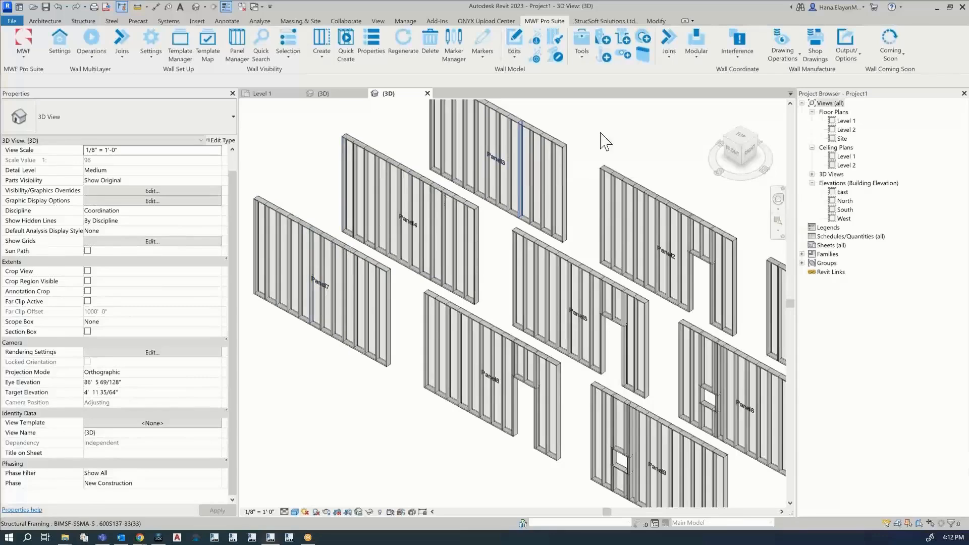
scroll(323, 353, up, 5)
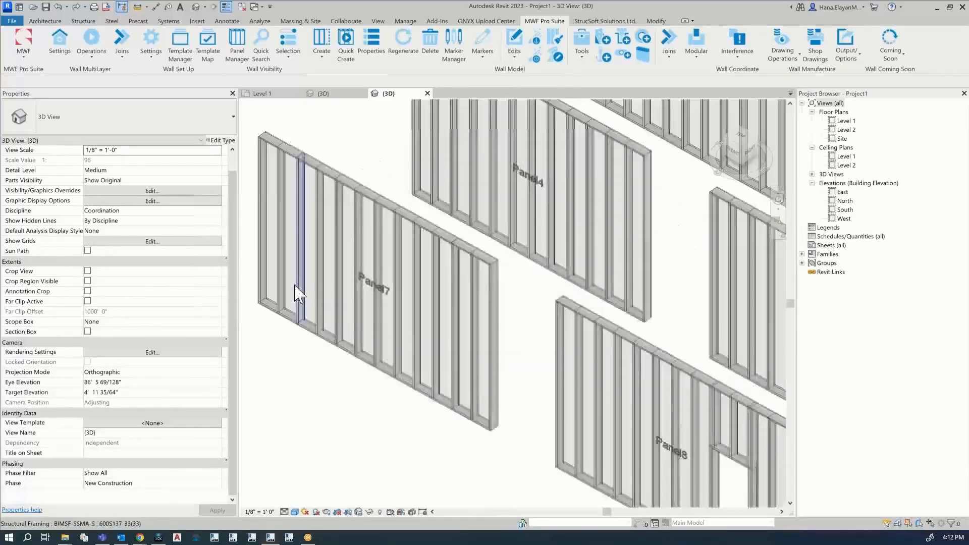
click(314, 313)
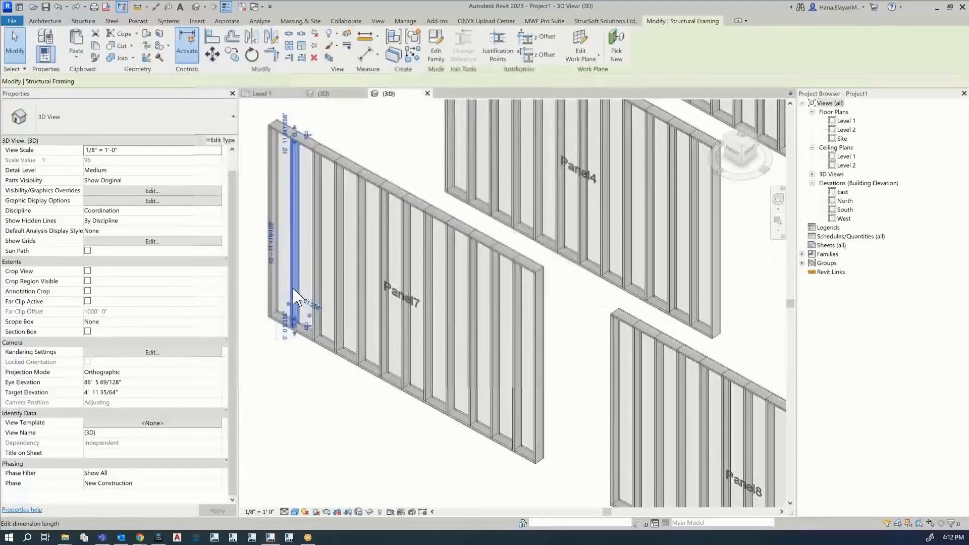
drag(346, 302, 388, 321)
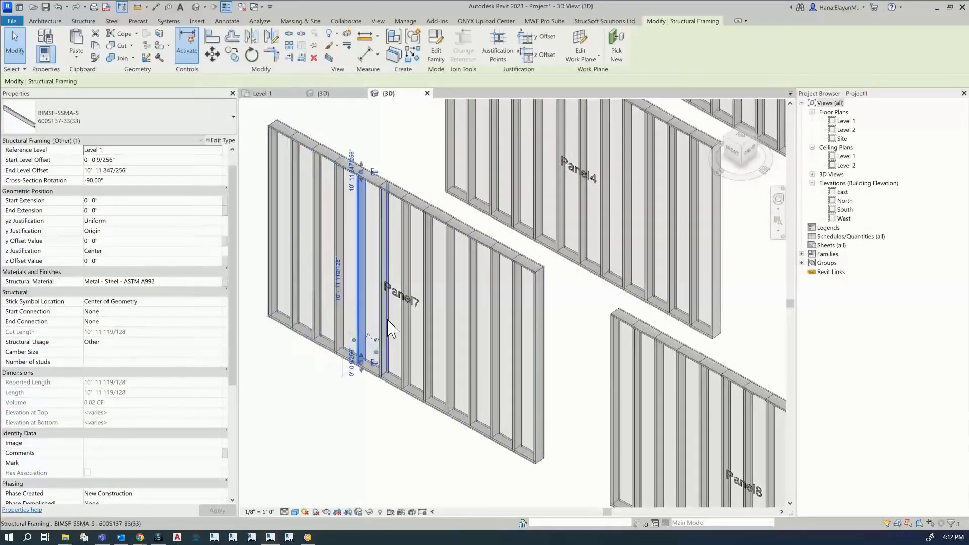
click(382, 415)
scroll(382, 416, down, 5)
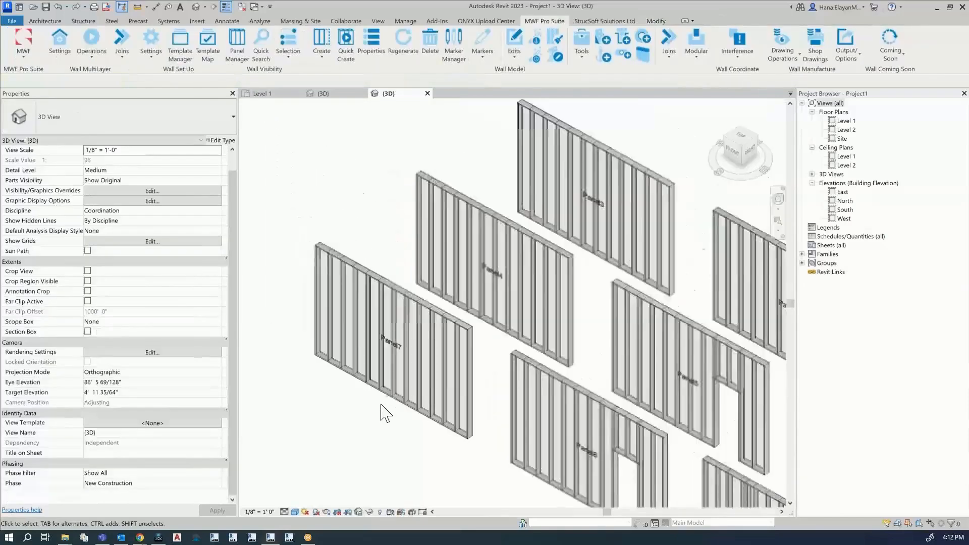
scroll(305, 379, up, 8)
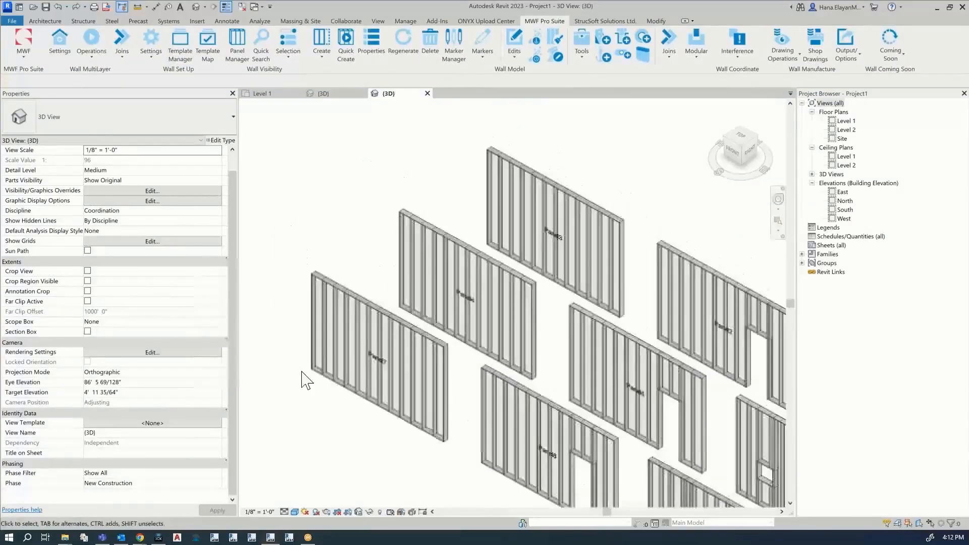
middle_drag(346, 367, 323, 311)
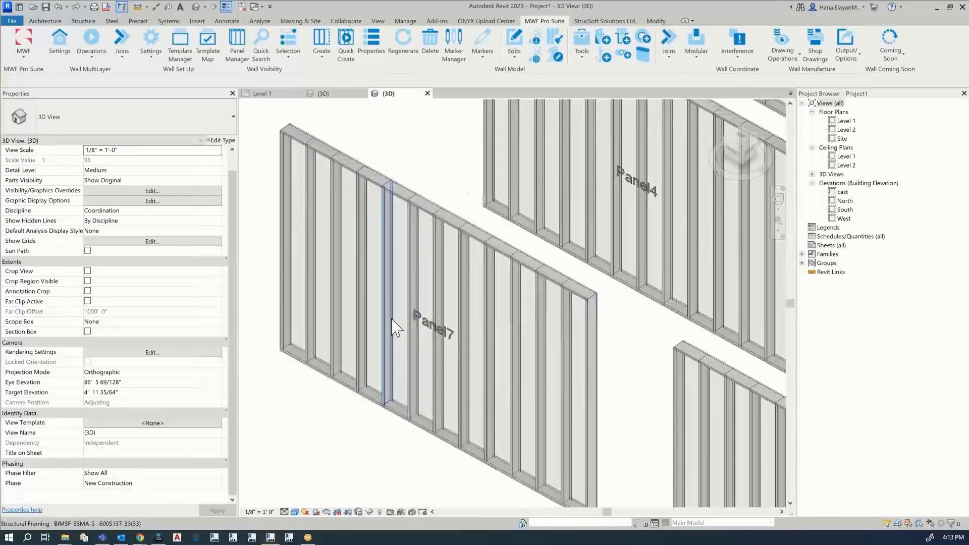
Inspect the BIMSF_Label parameter of successive studs in Panel7, starting with the first infill stud beside the end stud.
click(313, 323)
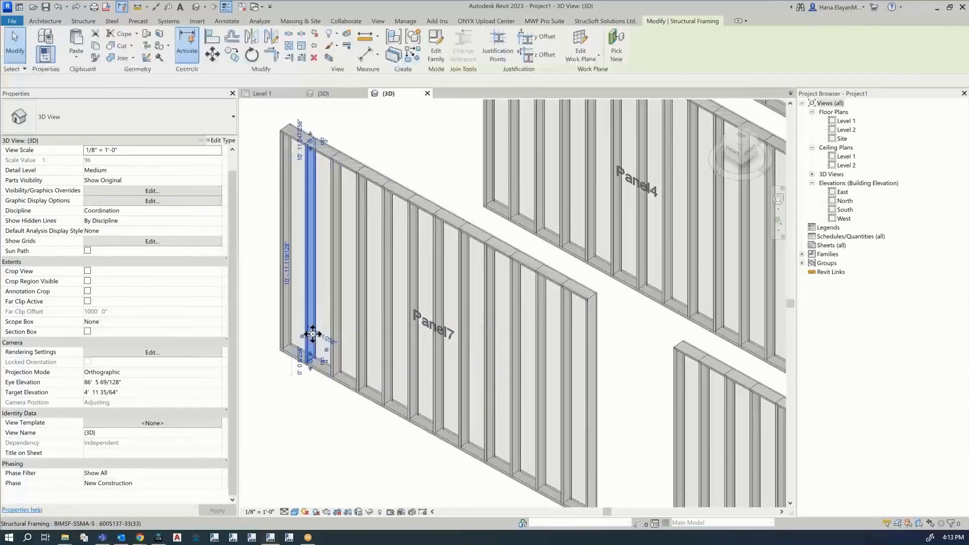
drag(234, 339, 234, 439)
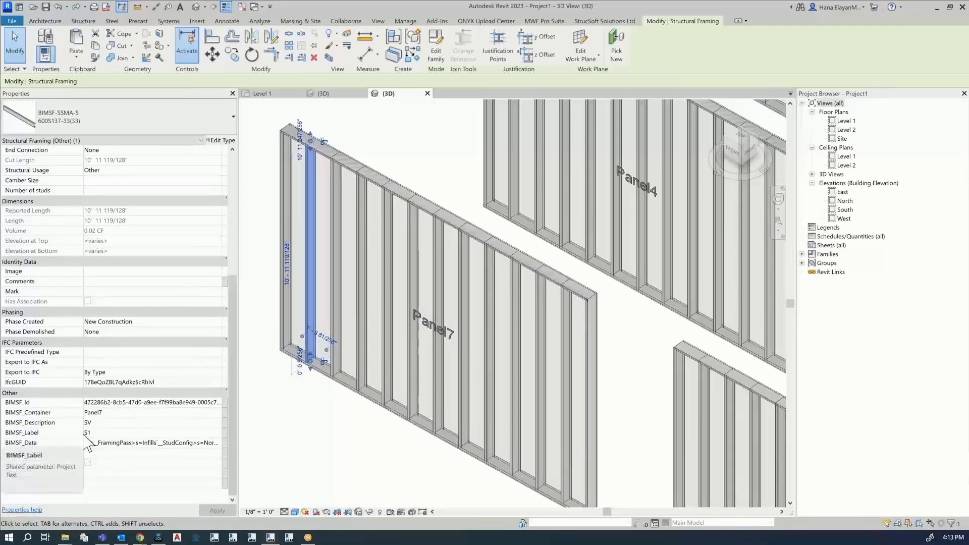
drag(311, 287, 335, 303)
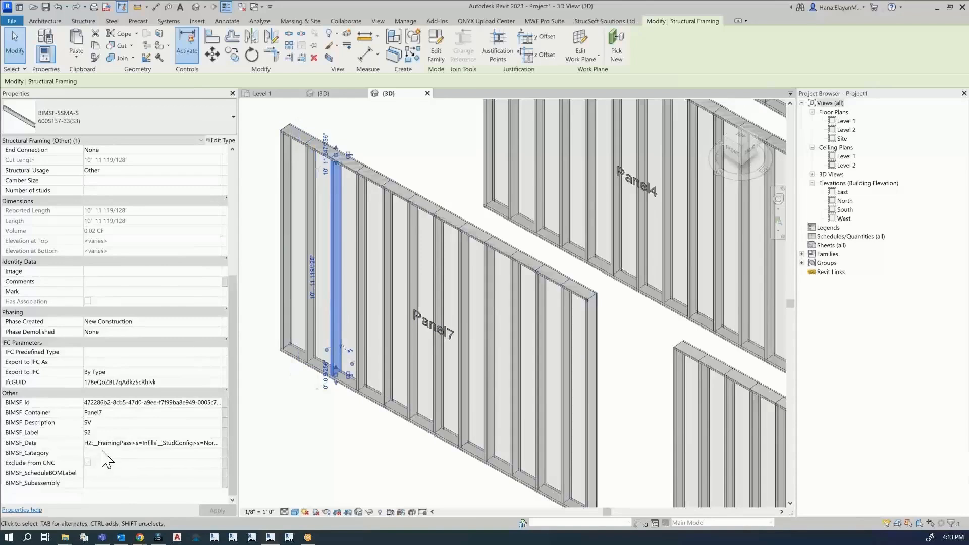
click(363, 337)
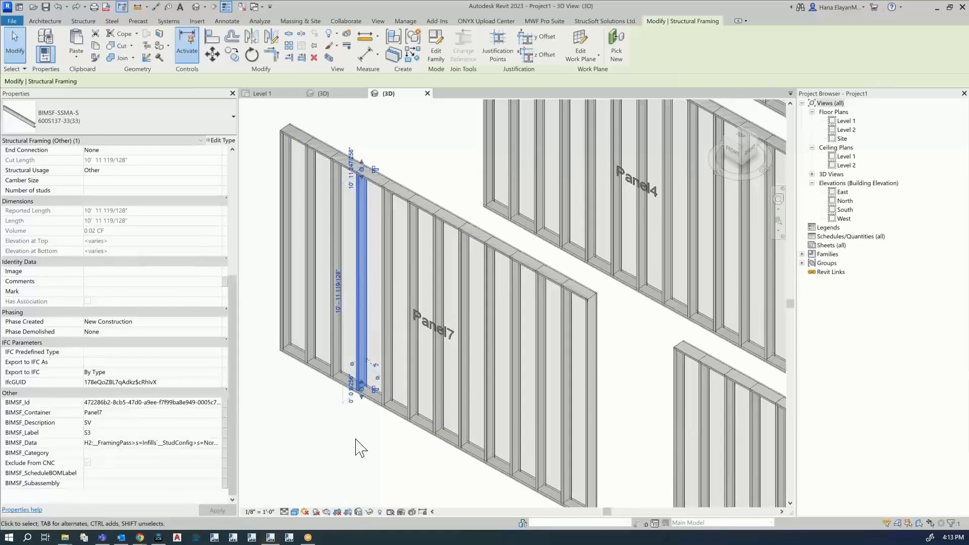
click(336, 328)
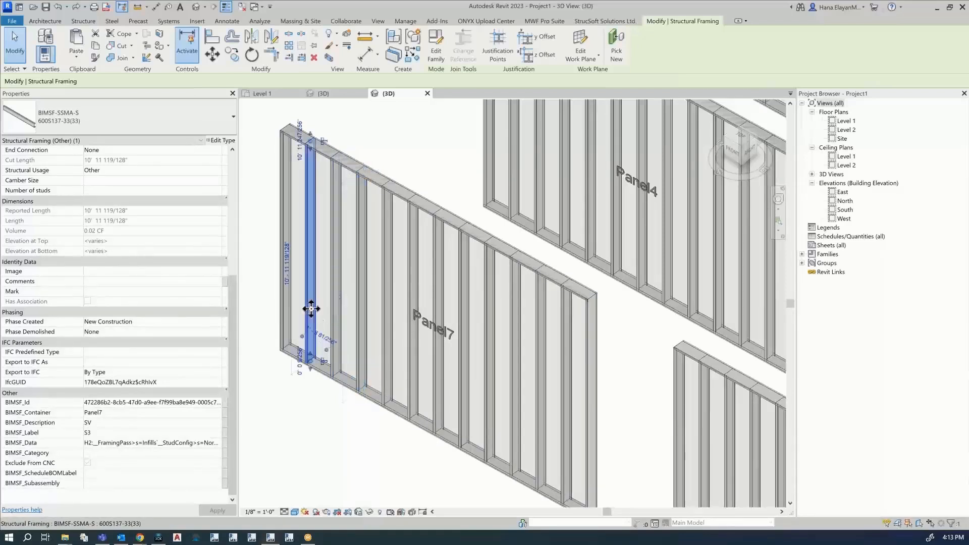
click(360, 363)
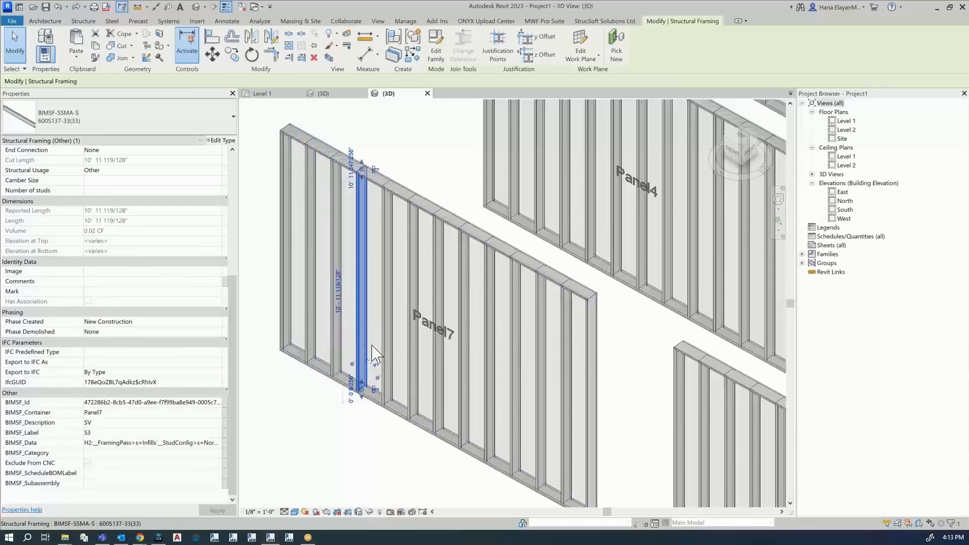
click(396, 364)
click(411, 374)
click(437, 383)
click(464, 392)
click(491, 401)
click(516, 412)
scroll(476, 411, down, 3)
click(447, 446)
middle_drag(497, 434, 339, 335)
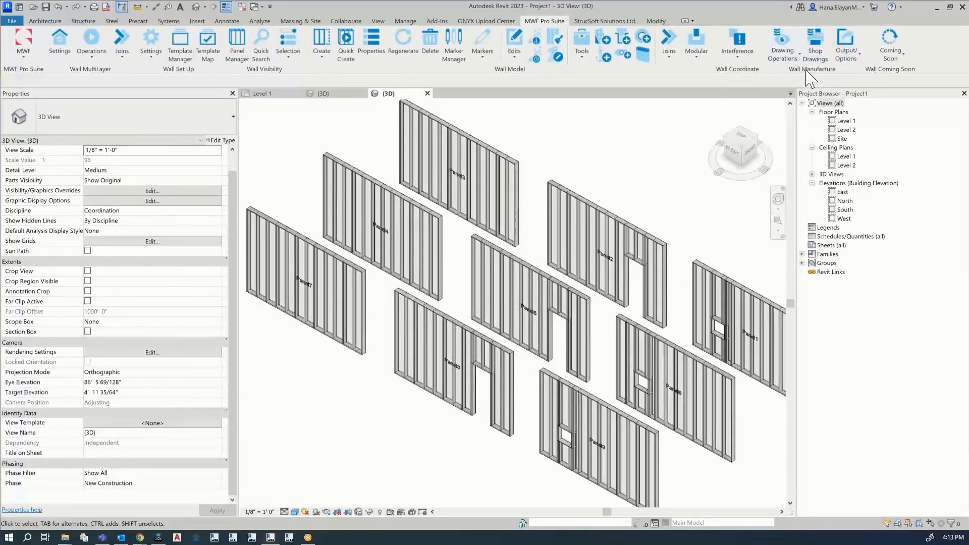
Open the Member Positioning tool, acknowledging the warning about associated drawings.
click(860, 59)
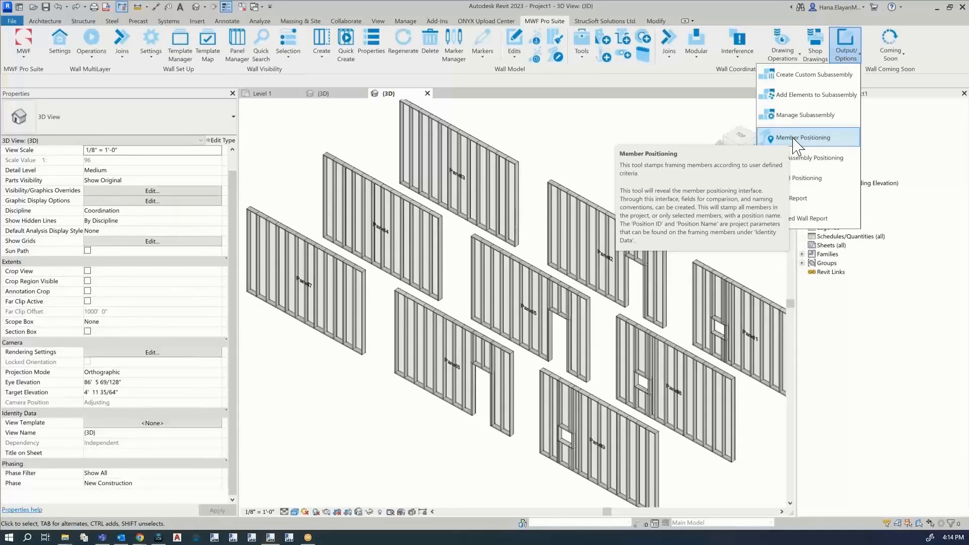
click(793, 140)
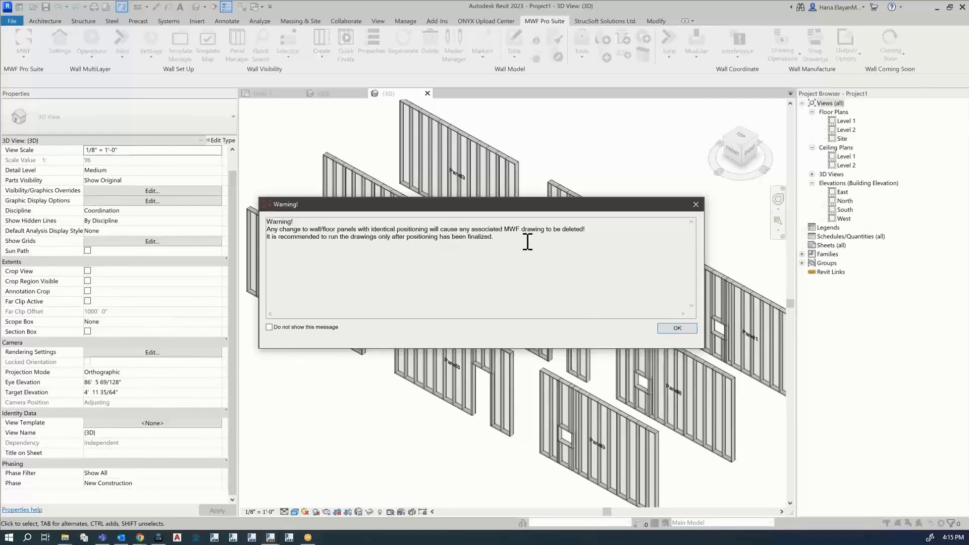
click(677, 328)
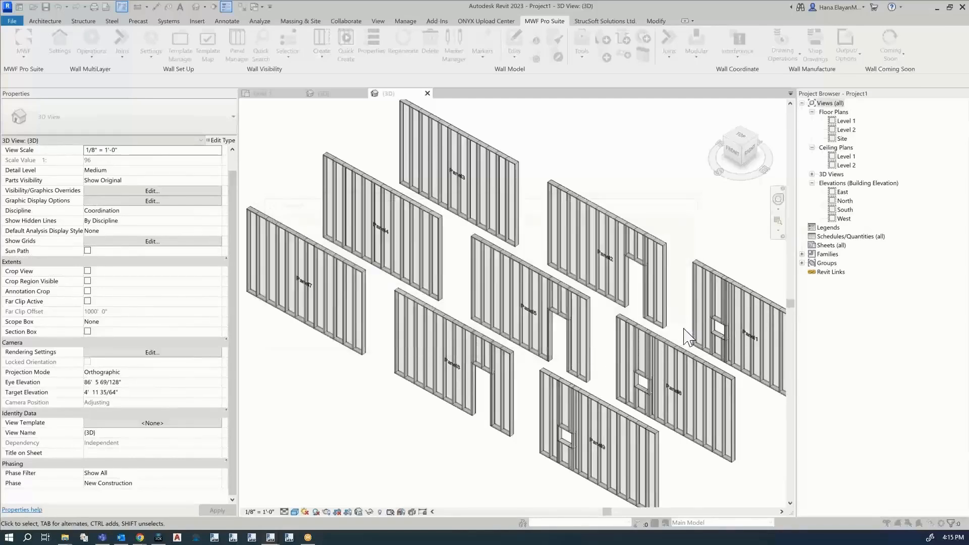
drag(384, 544, 429, 118)
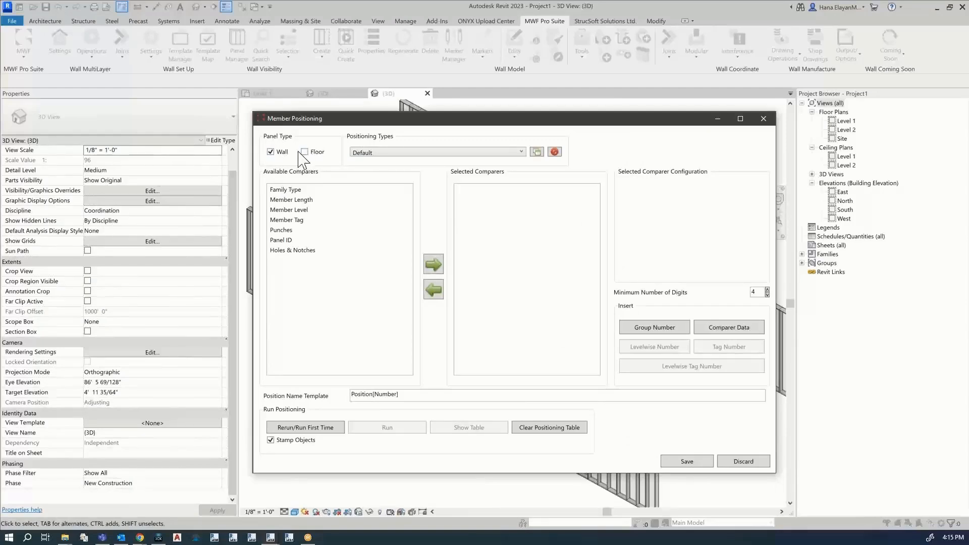
Create a new wall member positioning type named TMP.
click(398, 160)
click(379, 161)
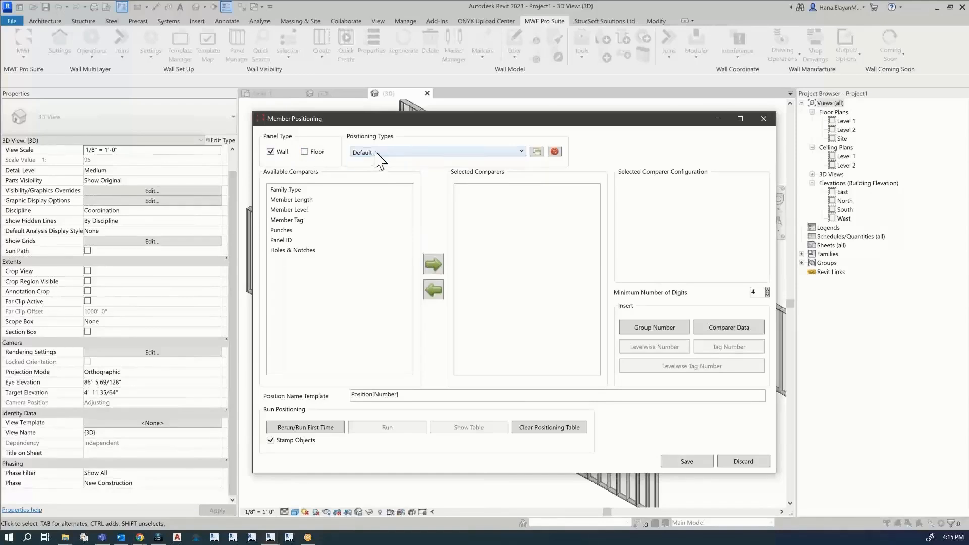
click(537, 152)
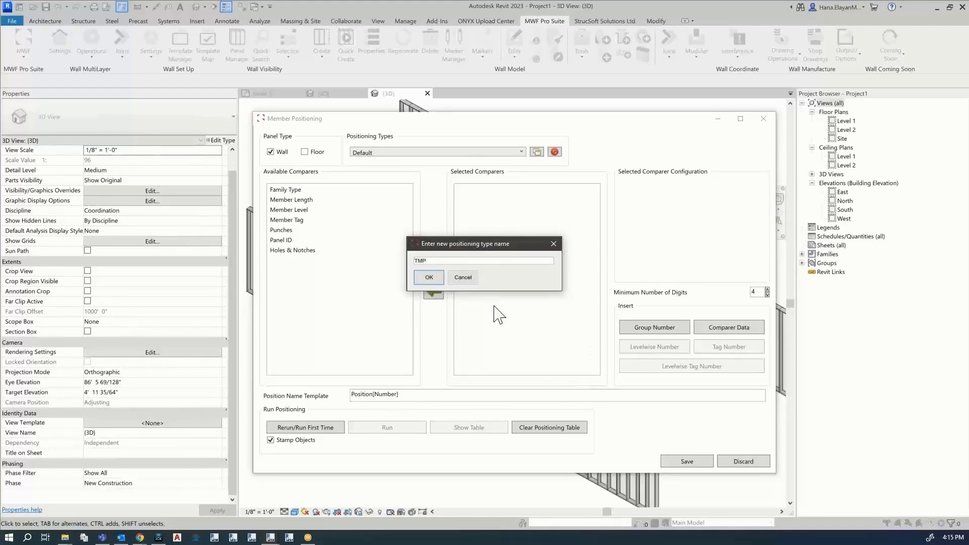
click(429, 277)
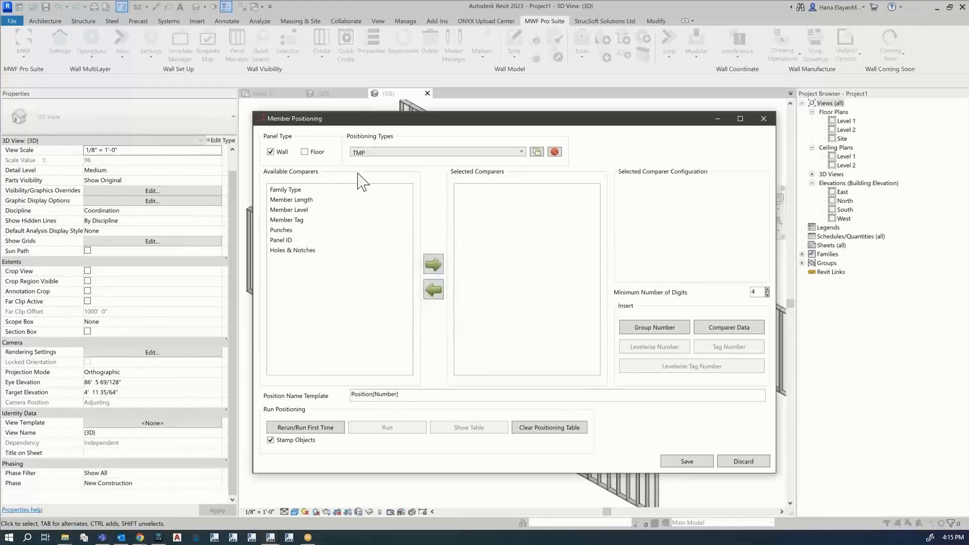
Add Family Type, Member Length and Member Level to the selected comparers of the TMP positioning type.
click(299, 190)
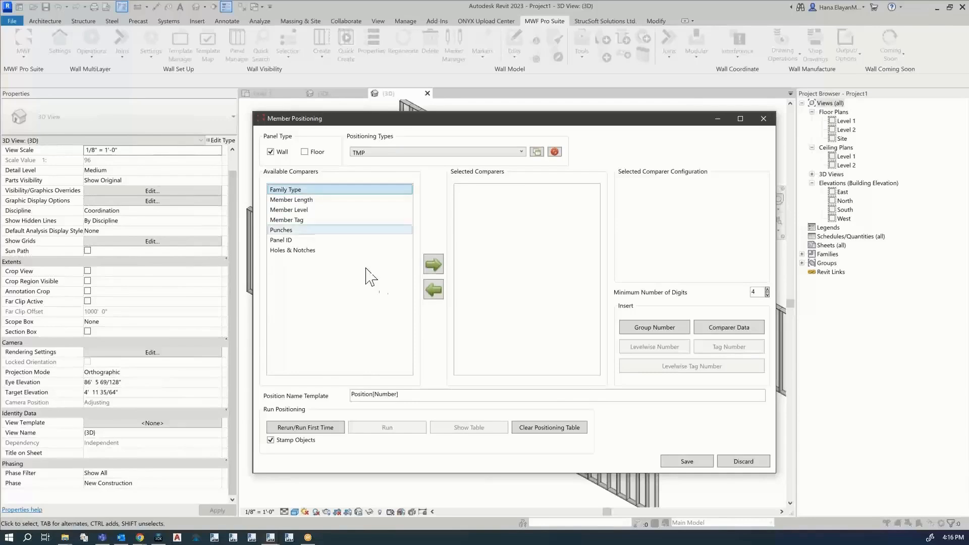
click(433, 265)
click(295, 200)
click(433, 264)
click(477, 191)
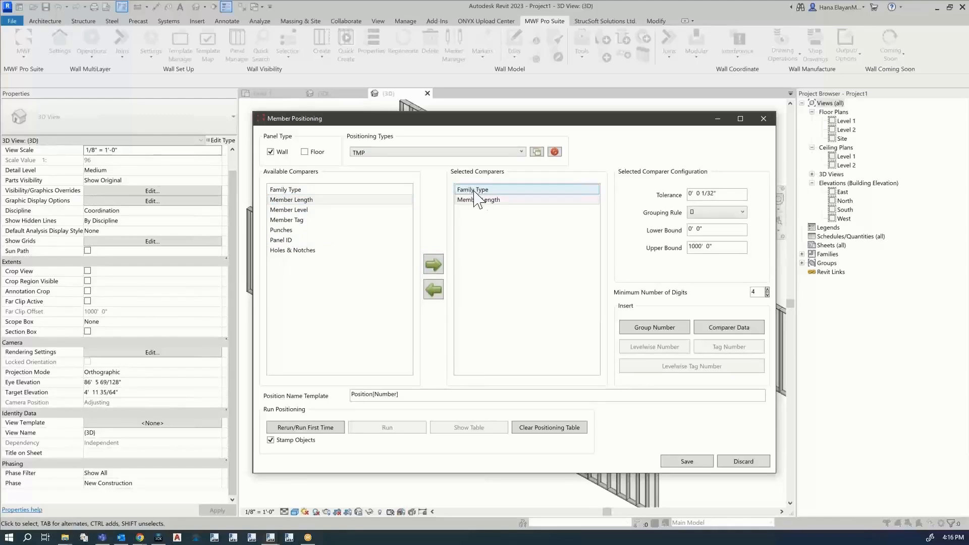
click(293, 210)
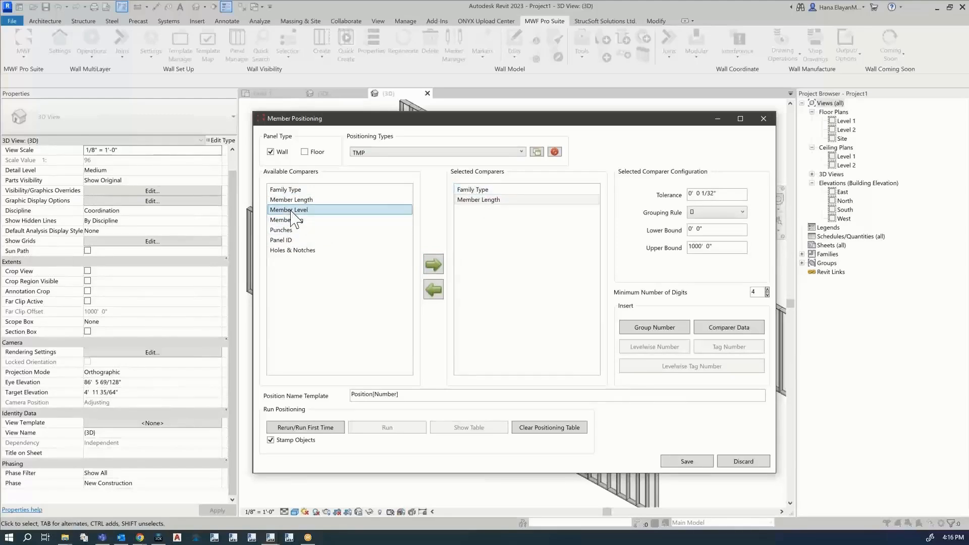
click(433, 264)
Review the configuration of each selected comparer and set the minimum number of digits to 2.
click(482, 190)
click(485, 199)
click(484, 209)
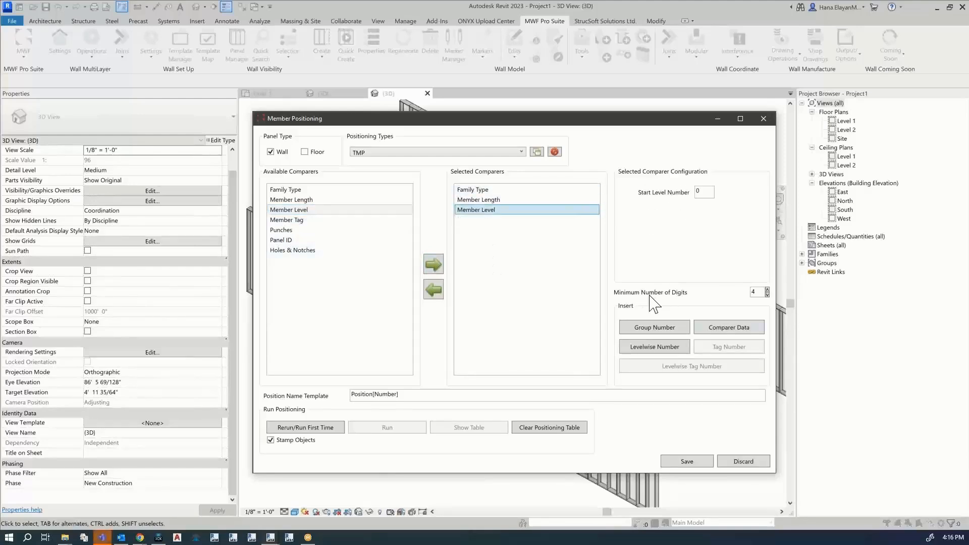
click(767, 295)
click(767, 295)
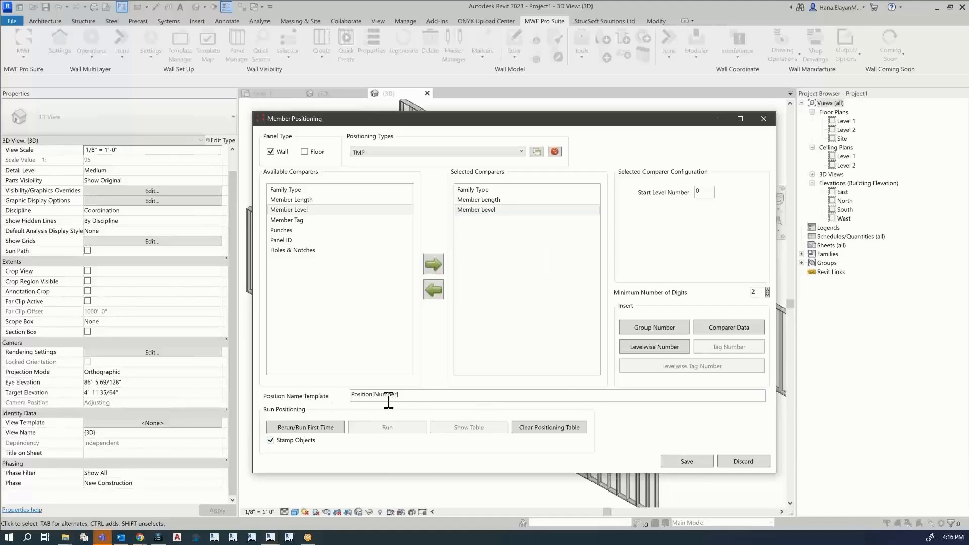
Append the Family Type and Member Length comparer data to the position name template and run the TMP positioning.
double_click(410, 396)
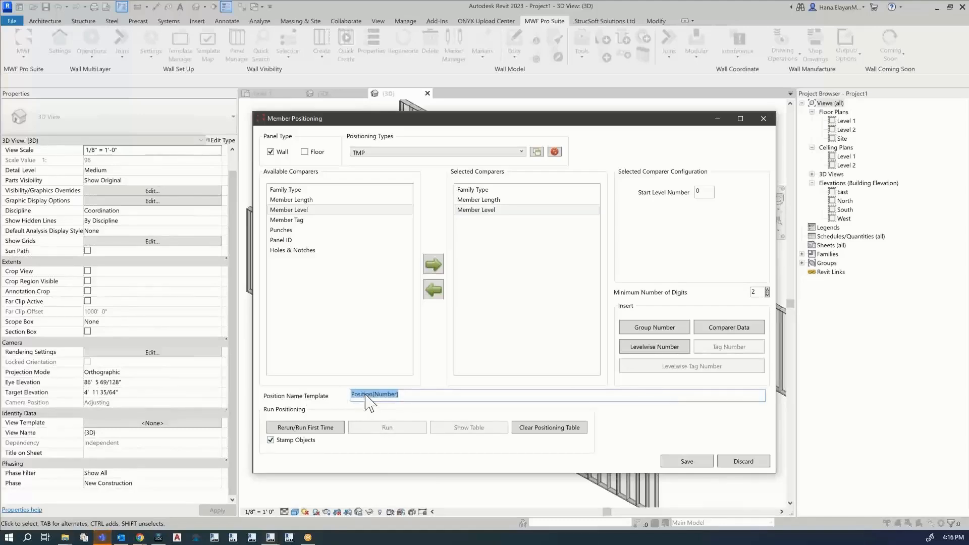
click(407, 395)
click(481, 190)
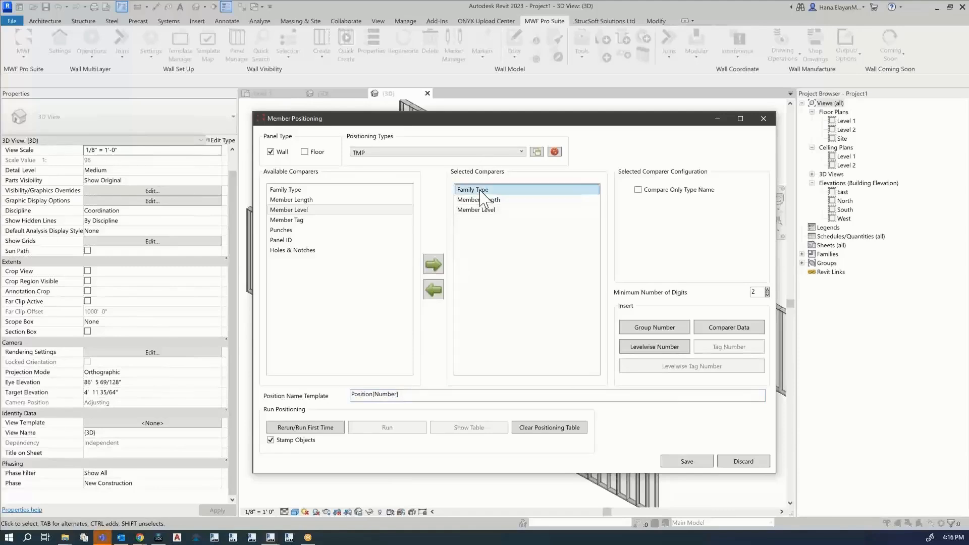
click(720, 331)
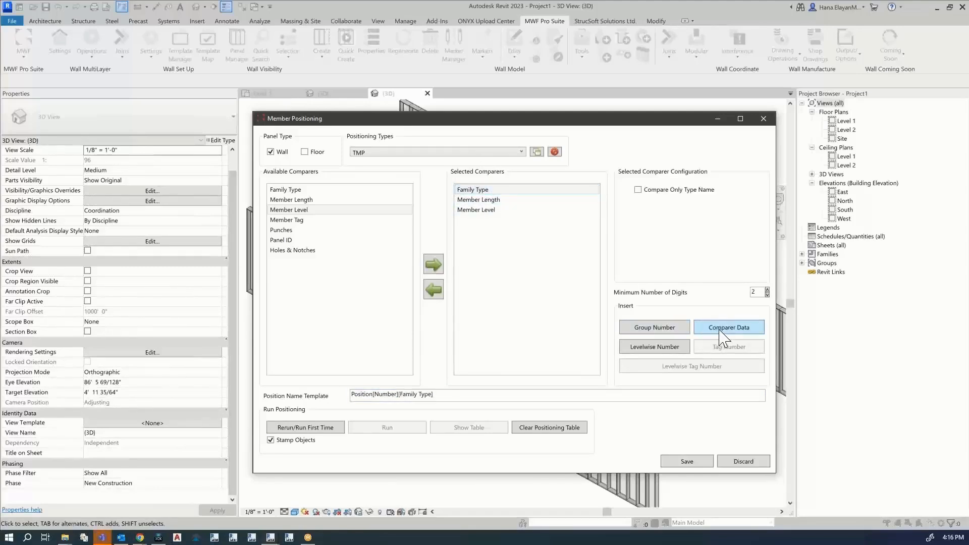
click(480, 200)
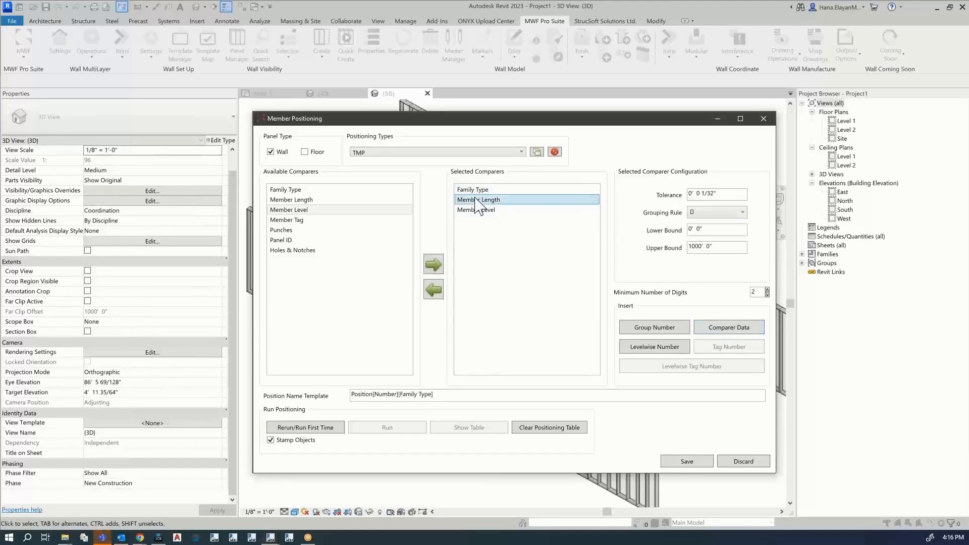
click(717, 329)
click(651, 353)
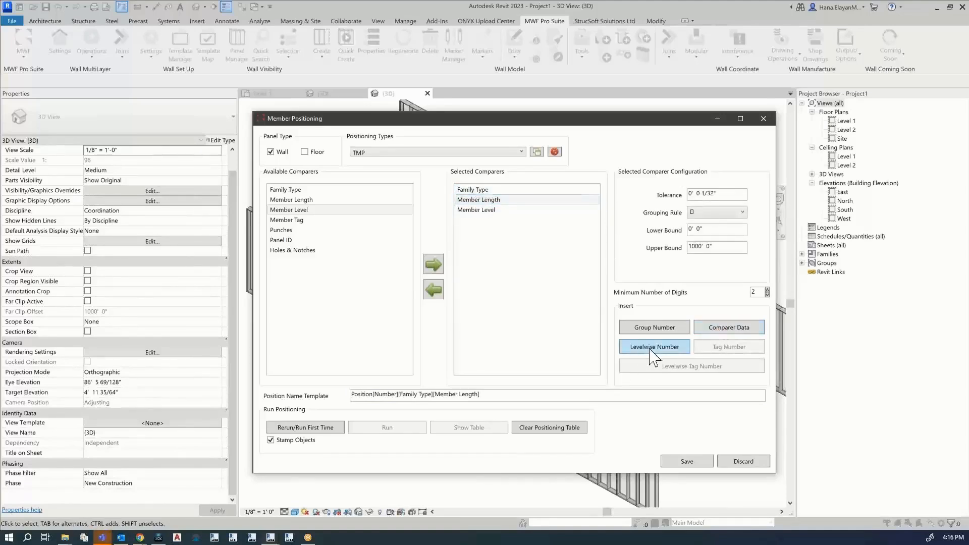
click(487, 213)
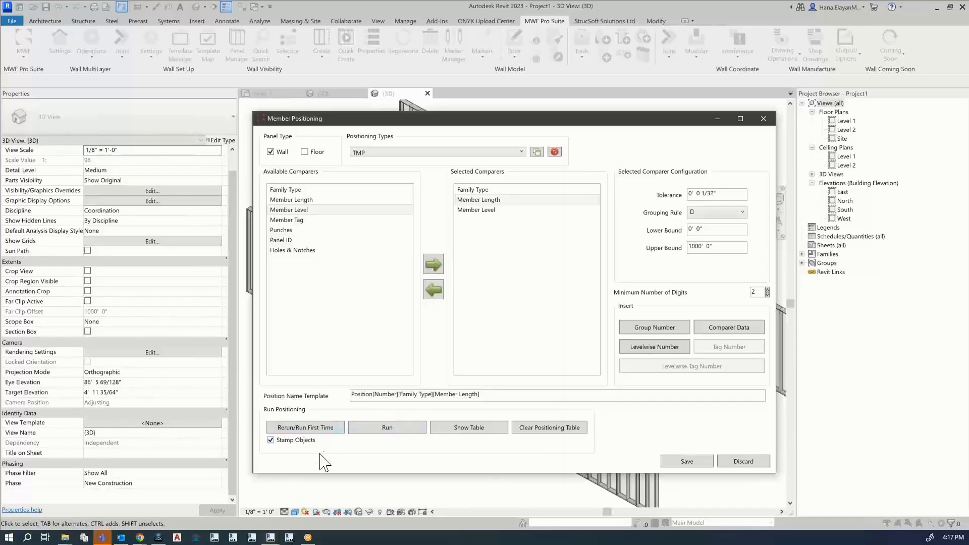
Review the positioning table listing the member groups and their position names.
click(470, 427)
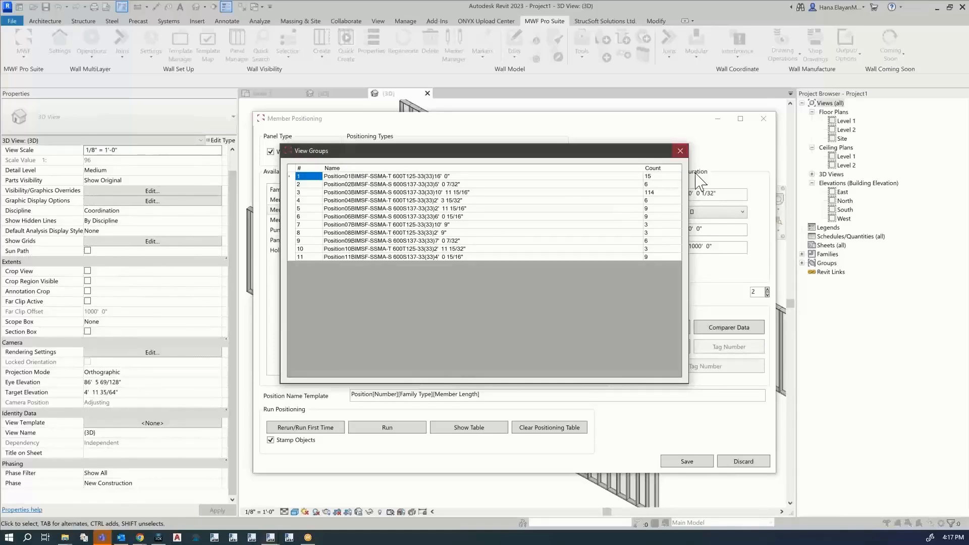
click(680, 151)
Change the position name template to P[Number]-[Member Length].
click(374, 395)
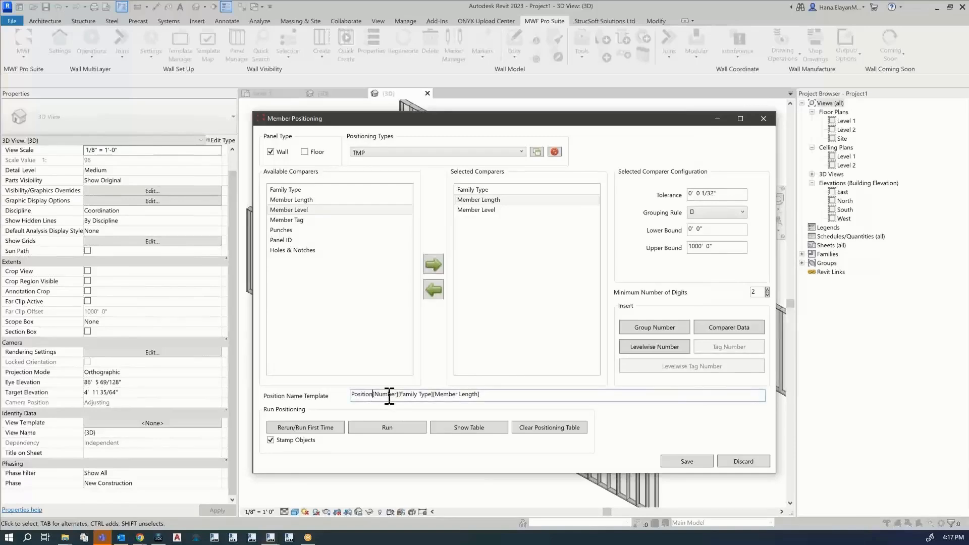
key(BackSpace)
key(BackSpace)
key(BackSpace)
key(BackSpace)
key(BackSpace)
key(BackSpace)
key(BackSpace)
key(BackSpace)
key(BackSpace)
key(BackSpace)
key(BackSpace)
key(BackSpace)
key(BackSpace)
key(BackSpace)
key(BackSpace)
key(BackSpace)
key(BackSpace)
key(BackSpace)
key(BackSpace)
key(BackSpace)
text(-)
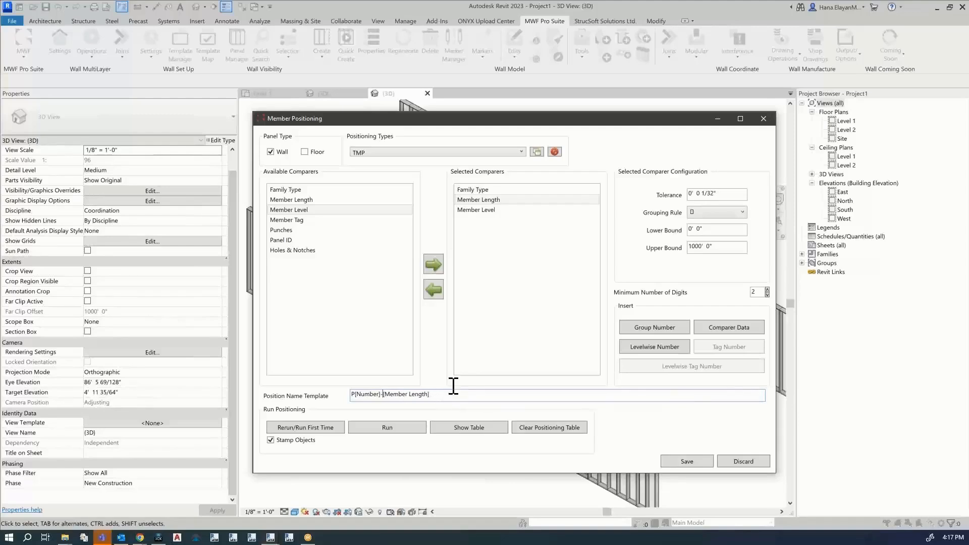
Rerun the member positioning over the existing one, check the updated positioning table, and save the settings.
click(301, 428)
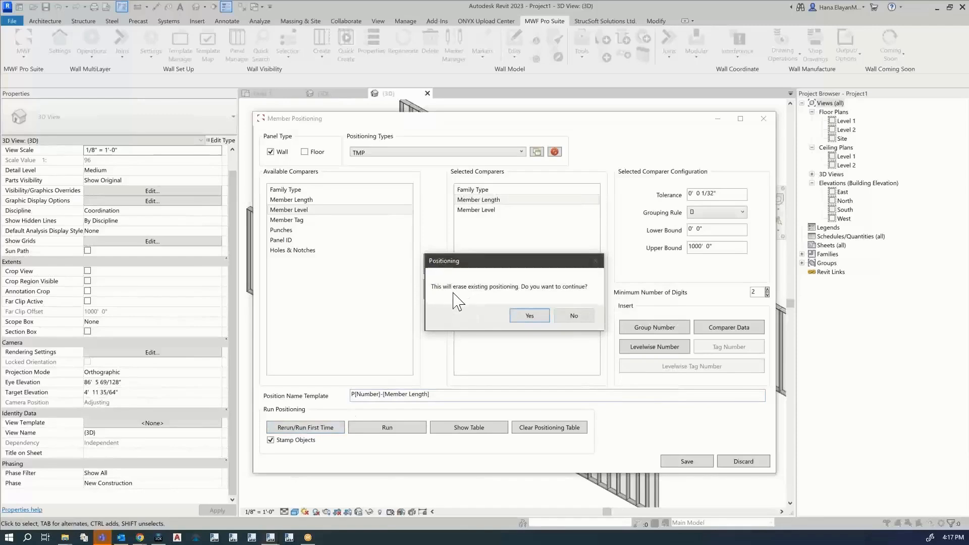
click(532, 315)
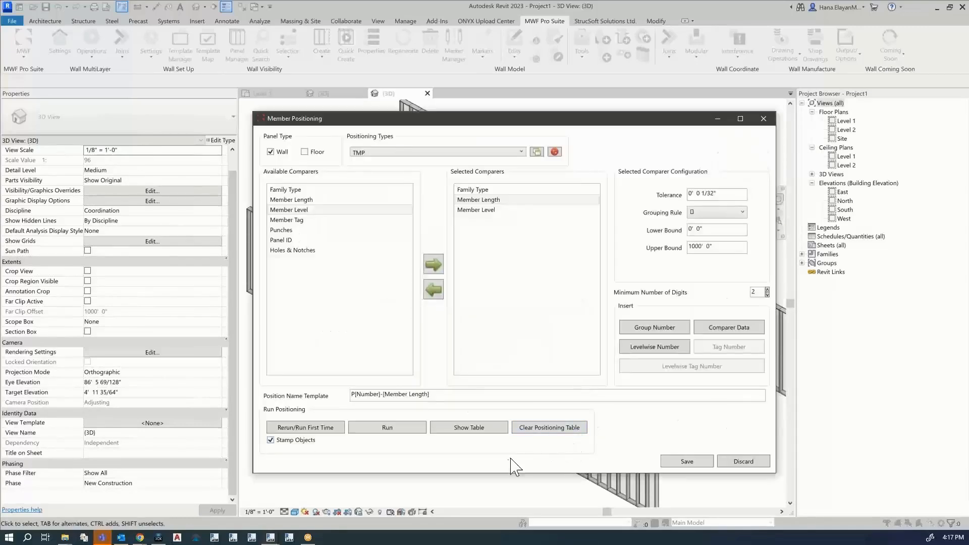
click(486, 430)
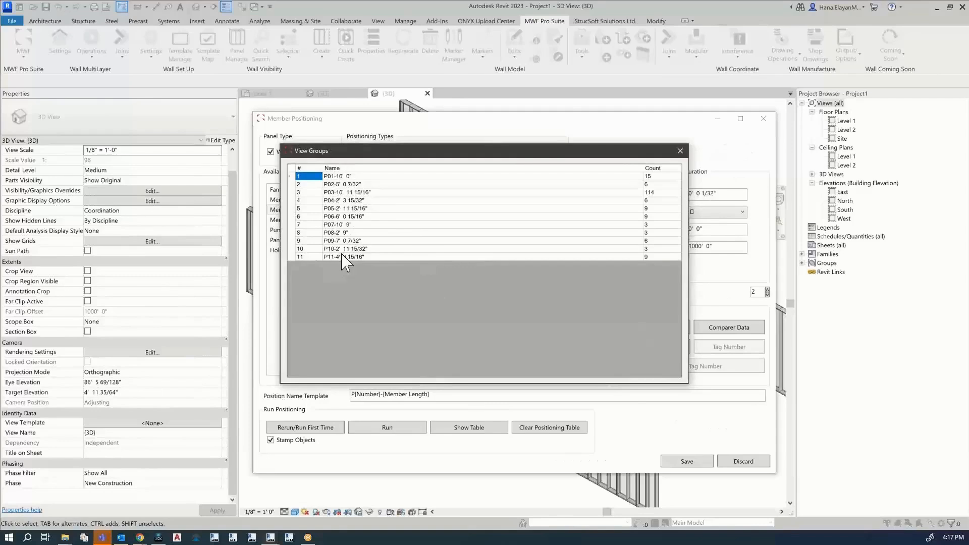
click(680, 151)
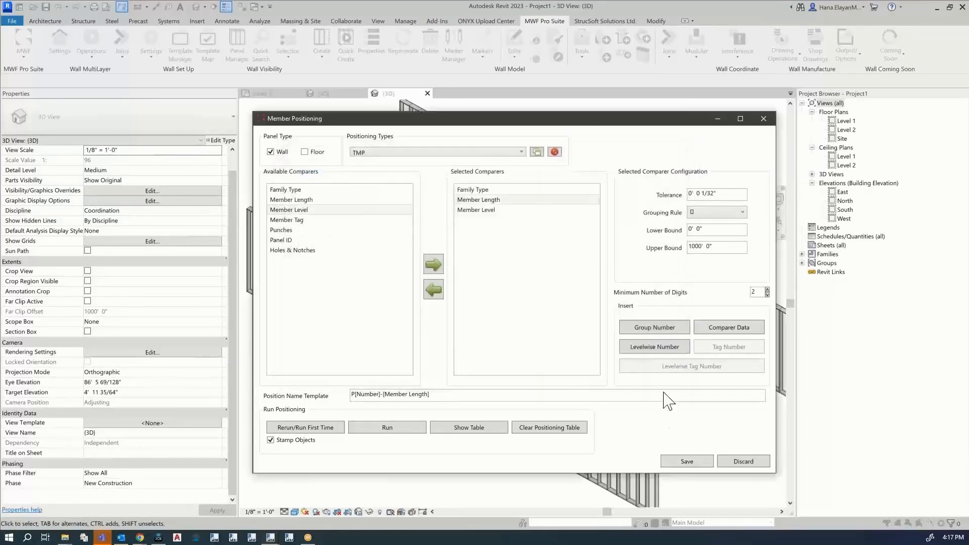
click(695, 462)
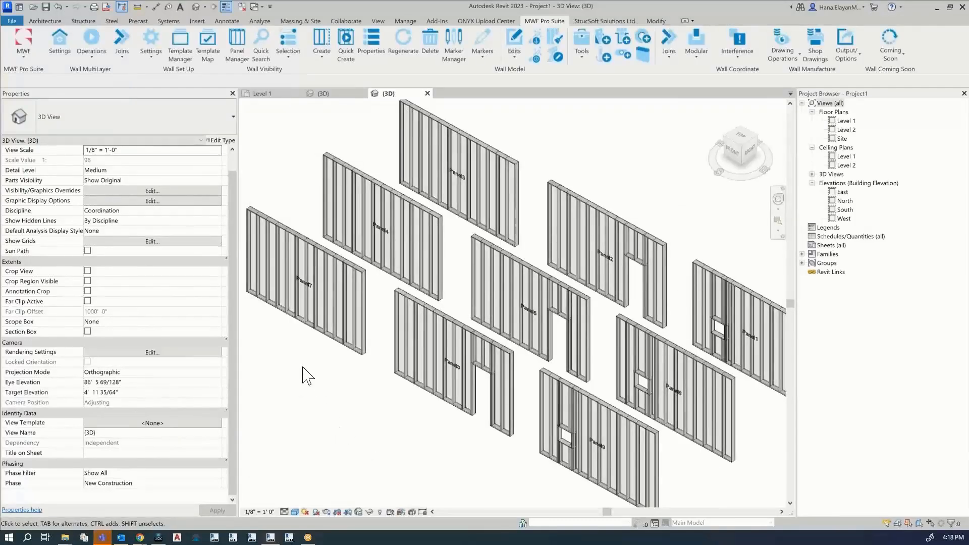
Inspect the Position ID and Position Name properties of the first stud inside the end of Panel7.
middle_drag(300, 359, 353, 421)
scroll(355, 366, up, 5)
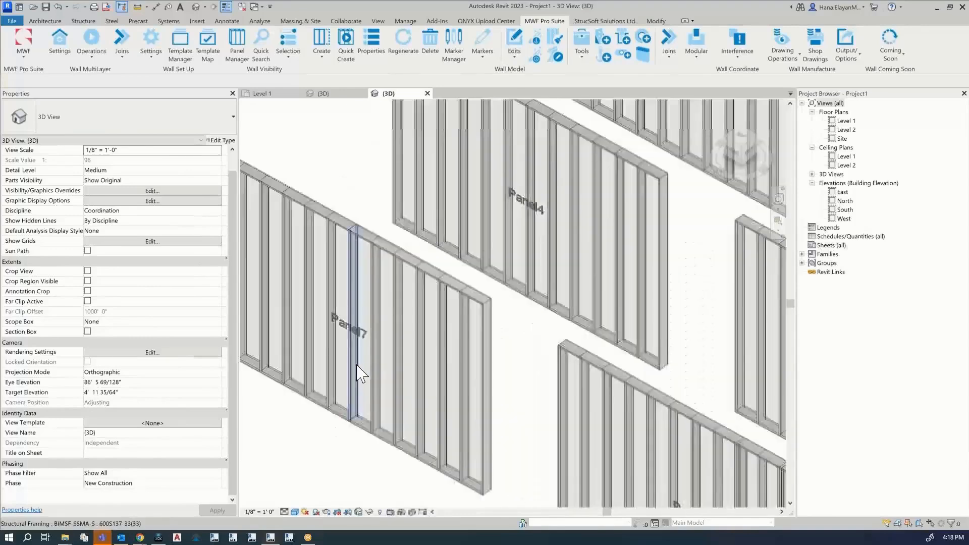
middle_drag(358, 373, 391, 373)
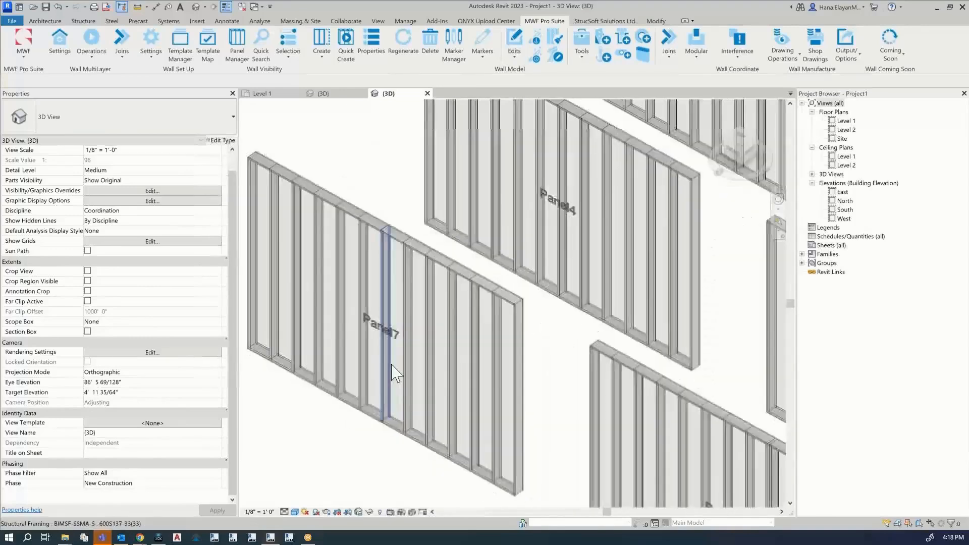
click(276, 348)
drag(233, 357, 218, 481)
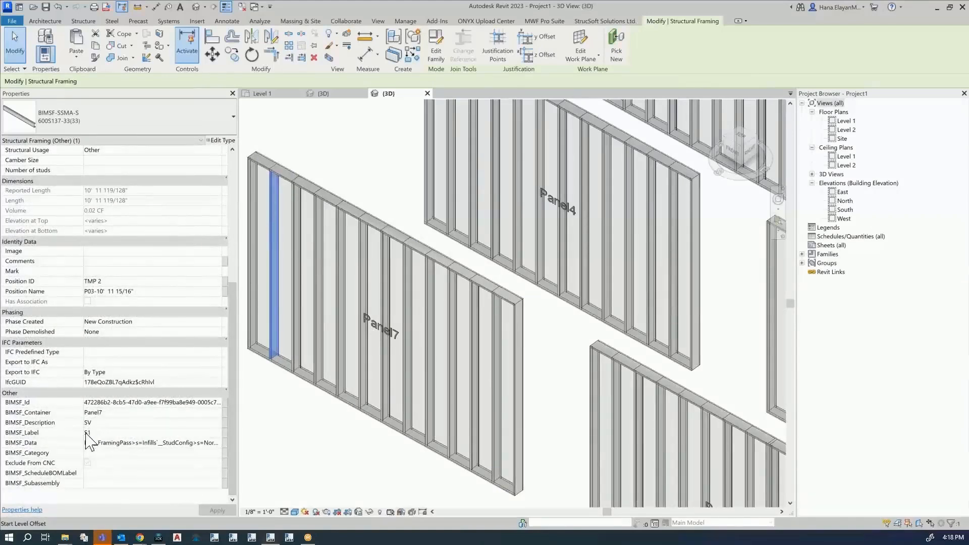
scroll(142, 330, up, 3)
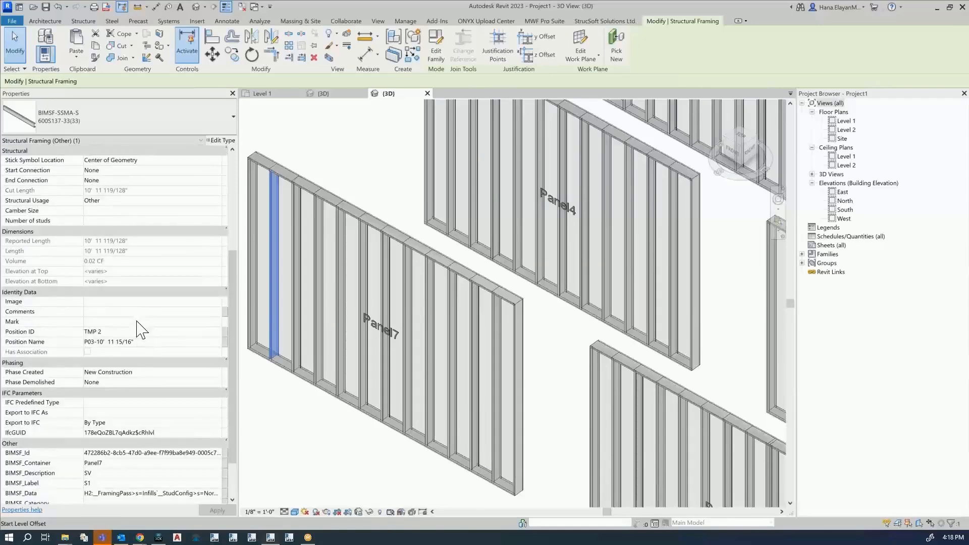
scroll(143, 367, down, 3)
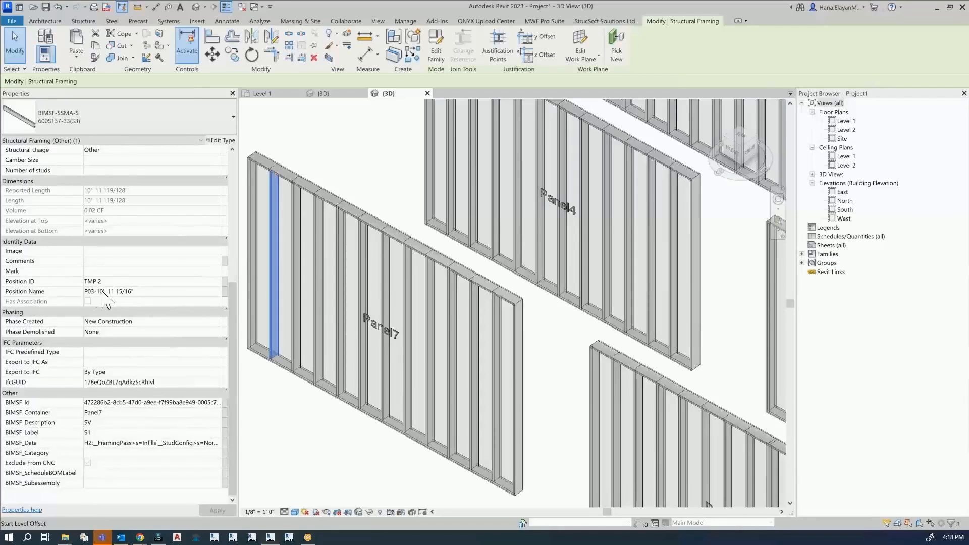
Compare the Position Name and label properties of several studs in Panel7 and Panel4.
click(297, 289)
click(317, 299)
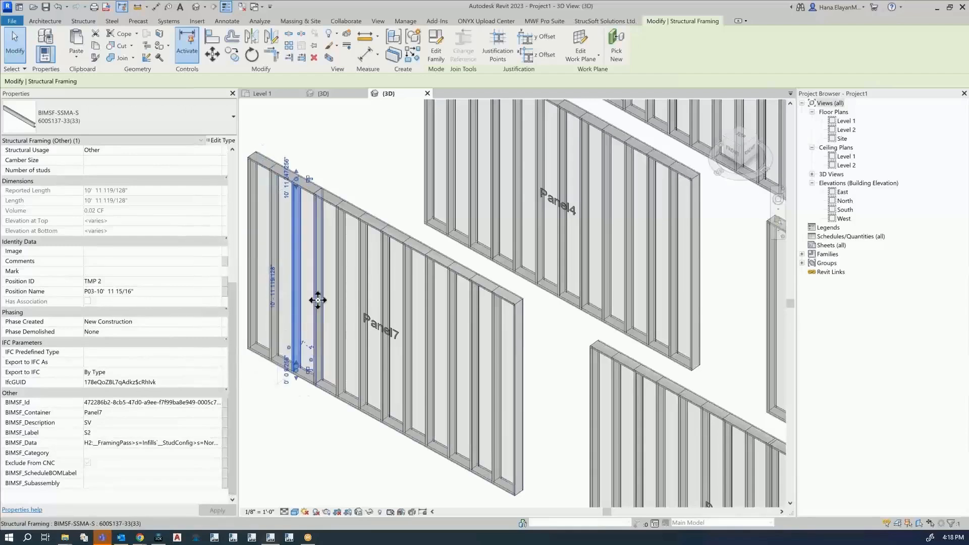
click(341, 315)
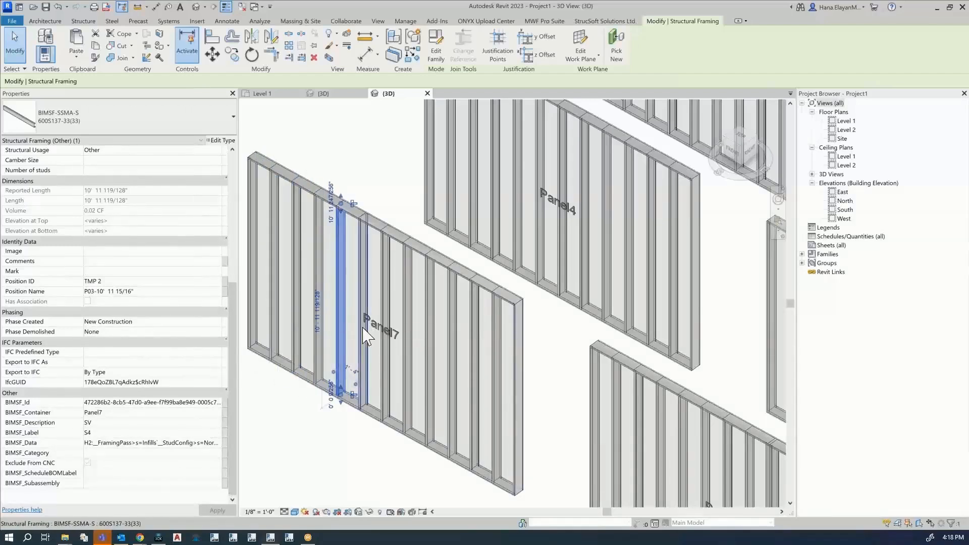
click(363, 313)
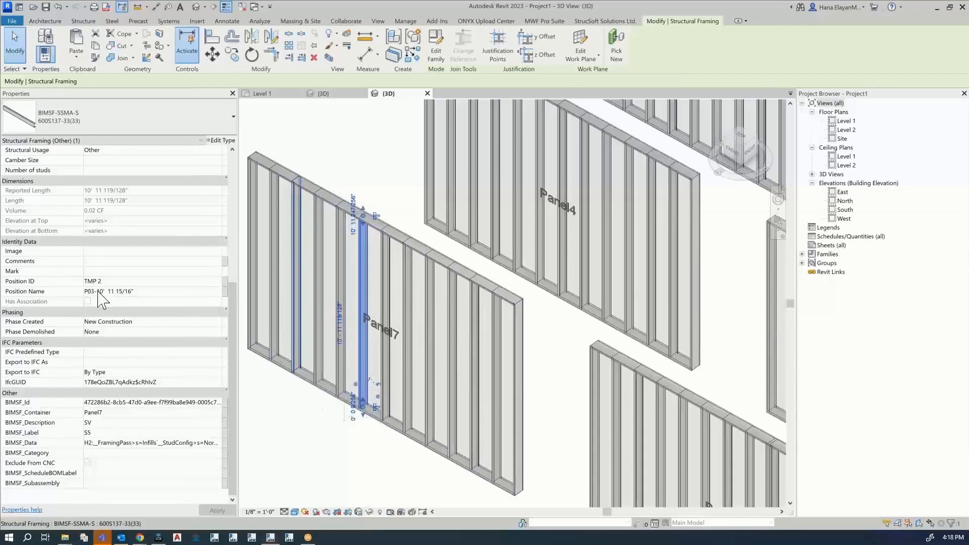
click(476, 212)
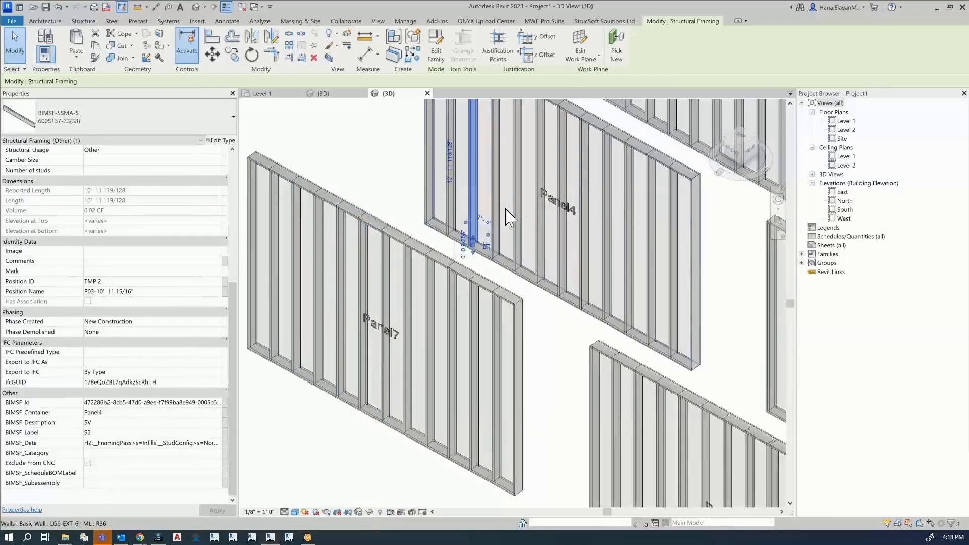
click(498, 209)
click(523, 220)
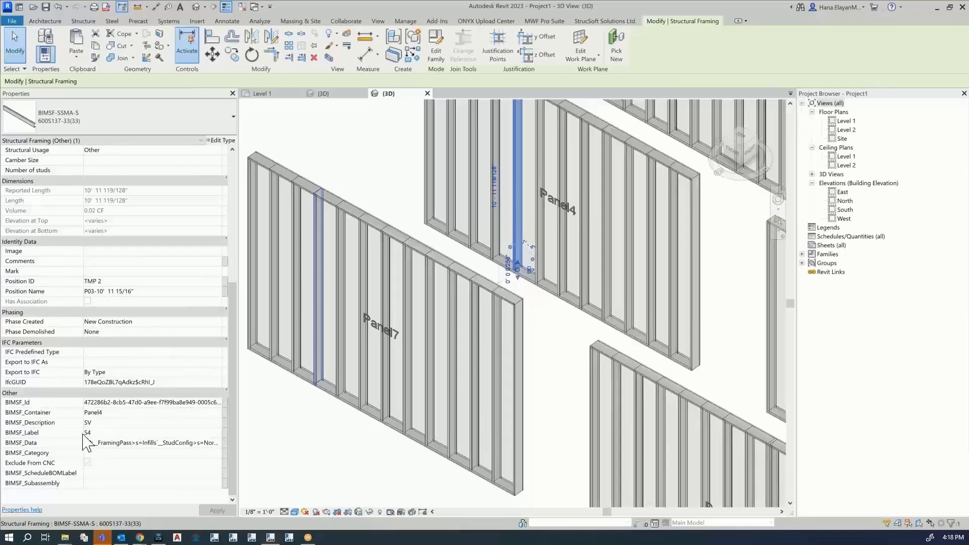
Compare the position names of the bottom tracks of Panel7 and Panel8 and the top track of Panel8.
click(374, 419)
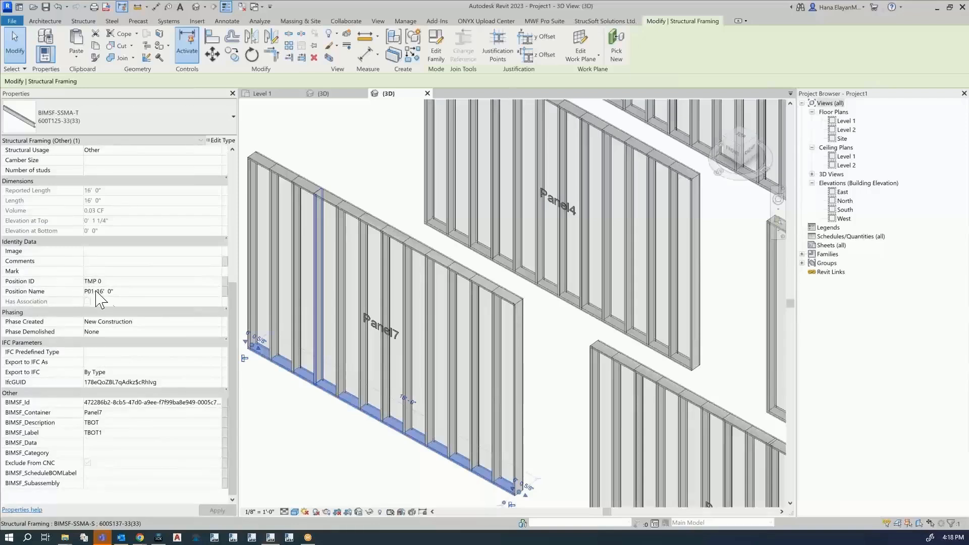
click(550, 289)
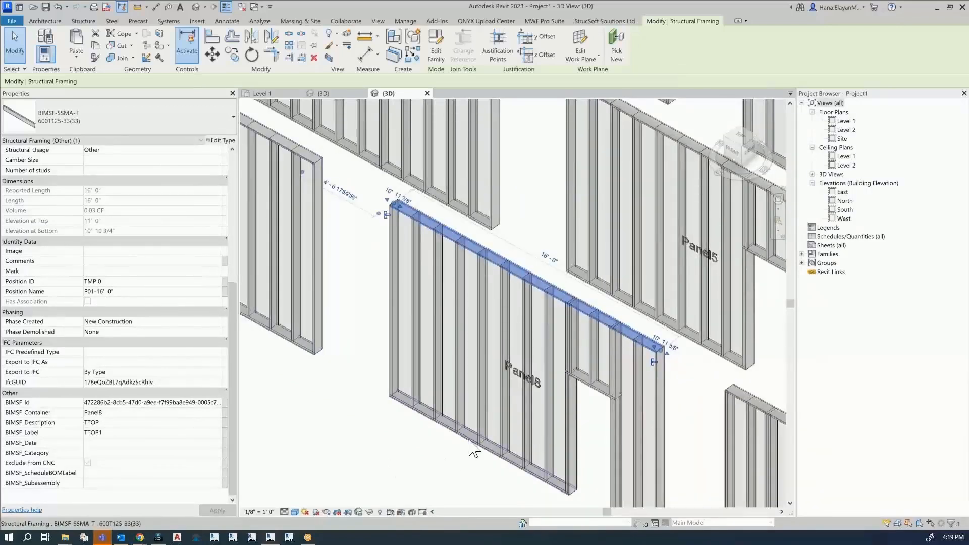
click(469, 439)
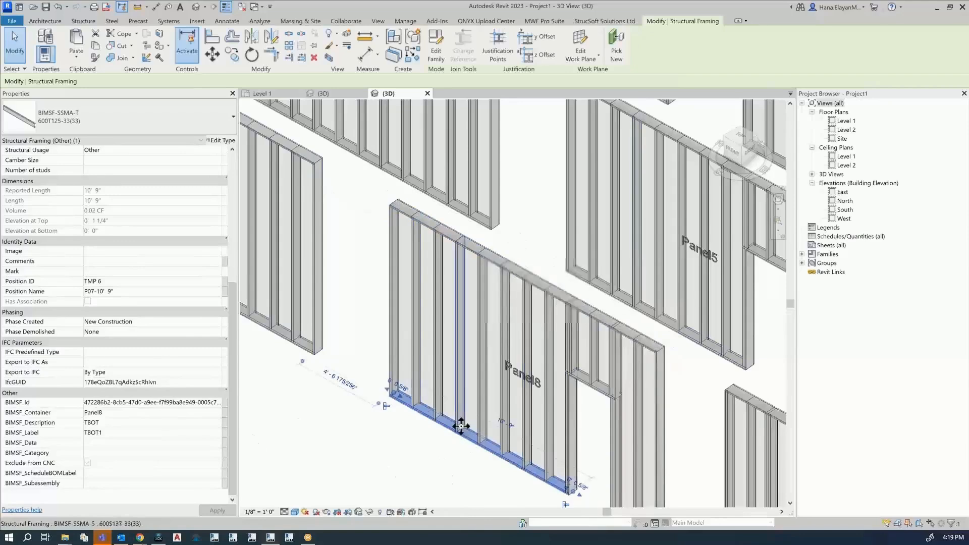
click(300, 345)
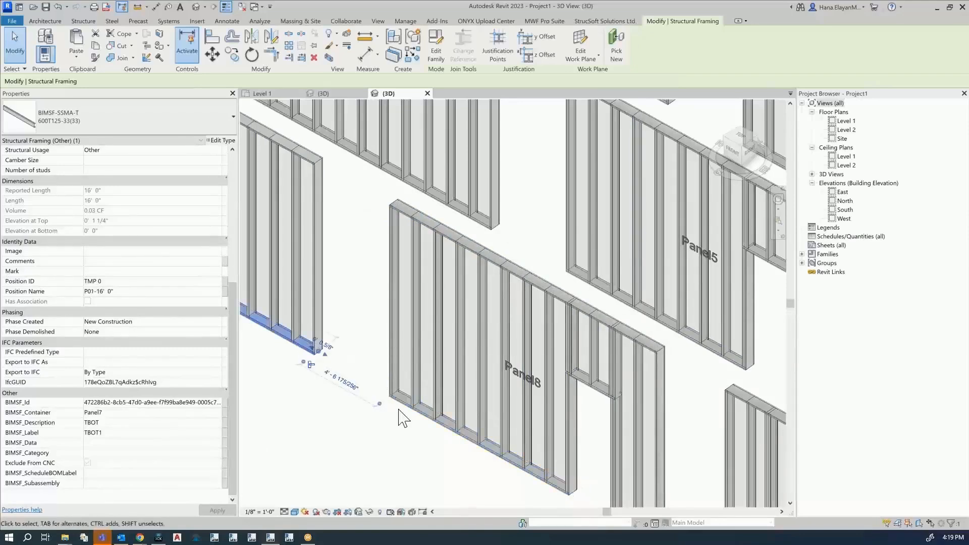
click(419, 411)
scroll(626, 474, down, 5)
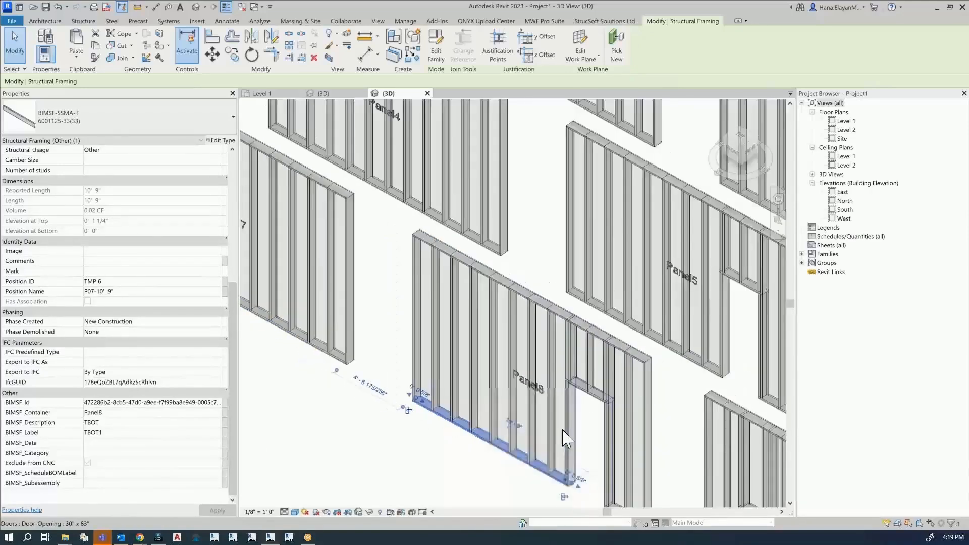
key(Escape)
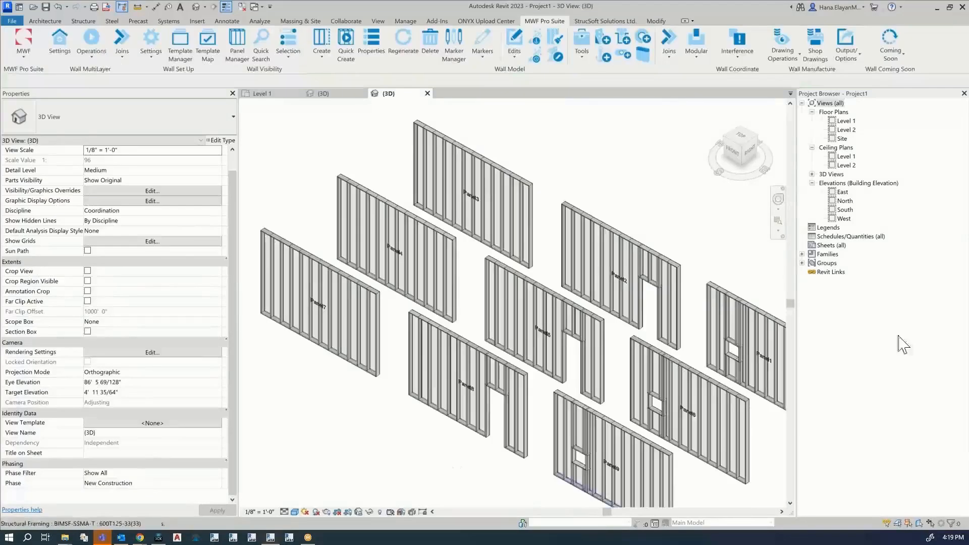
Open the Panel Positioning tool, acknowledging the warning about associated drawings.
click(845, 45)
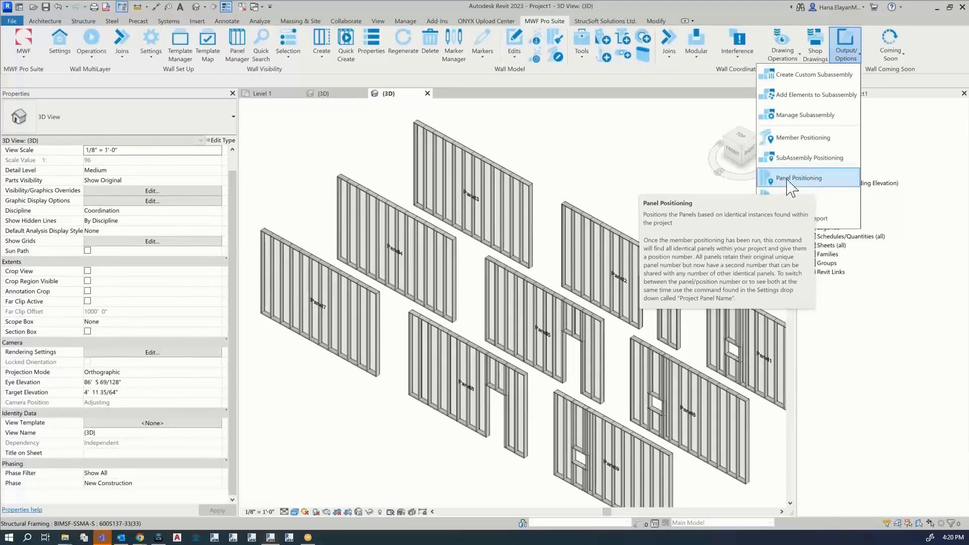
click(814, 186)
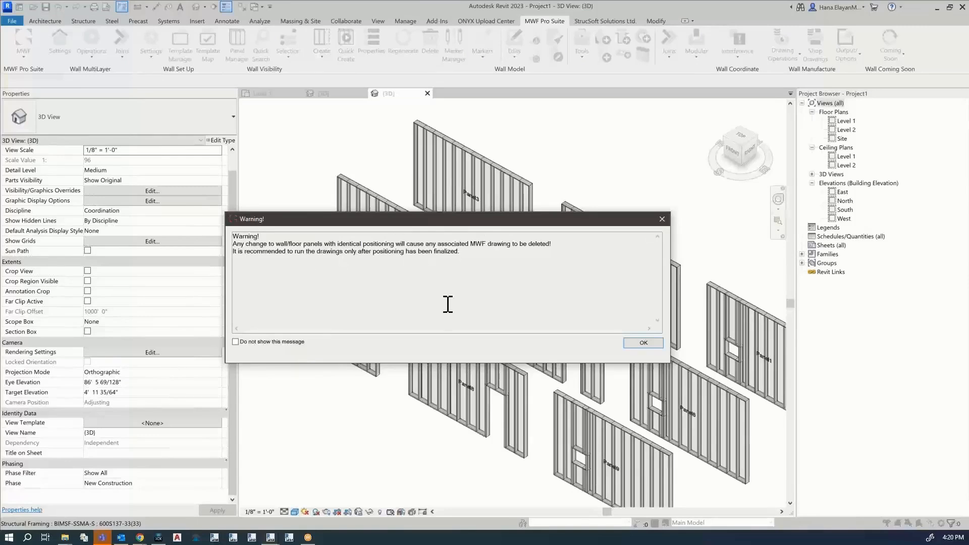
click(643, 343)
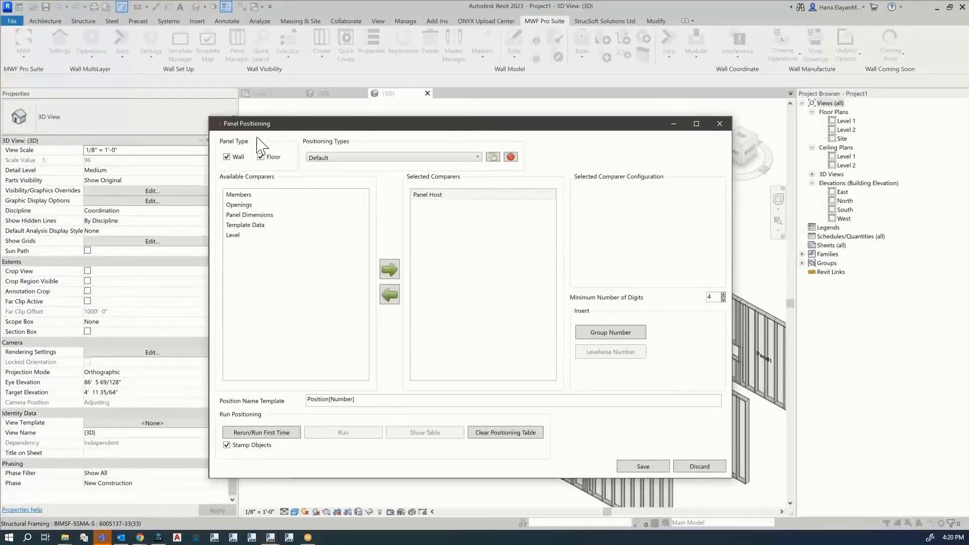
Restrict panel positioning to wall panels only and create a new positioning type named TPP.
click(261, 157)
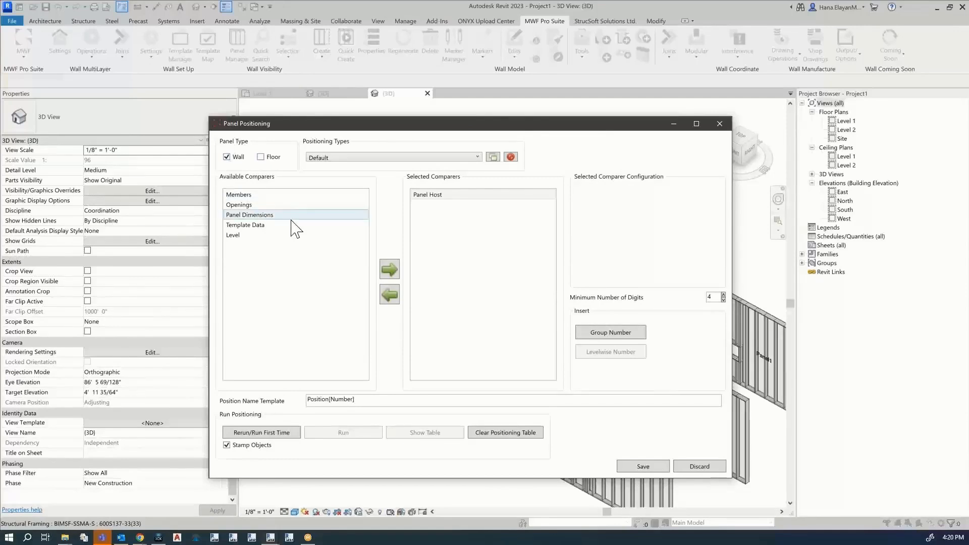
click(494, 157)
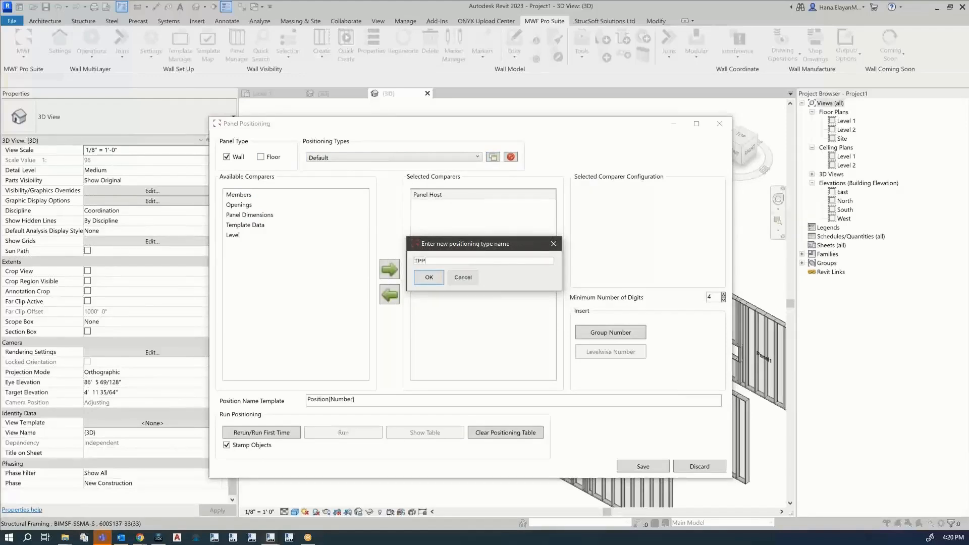
click(428, 278)
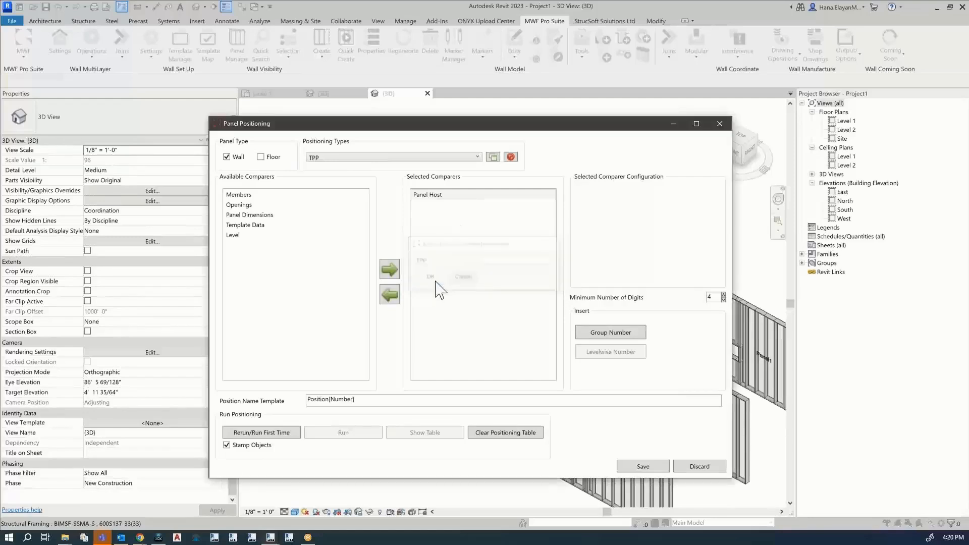
Add Members, Openings and Panel Dimensions to the selected comparers of the TPP positioning type.
click(246, 195)
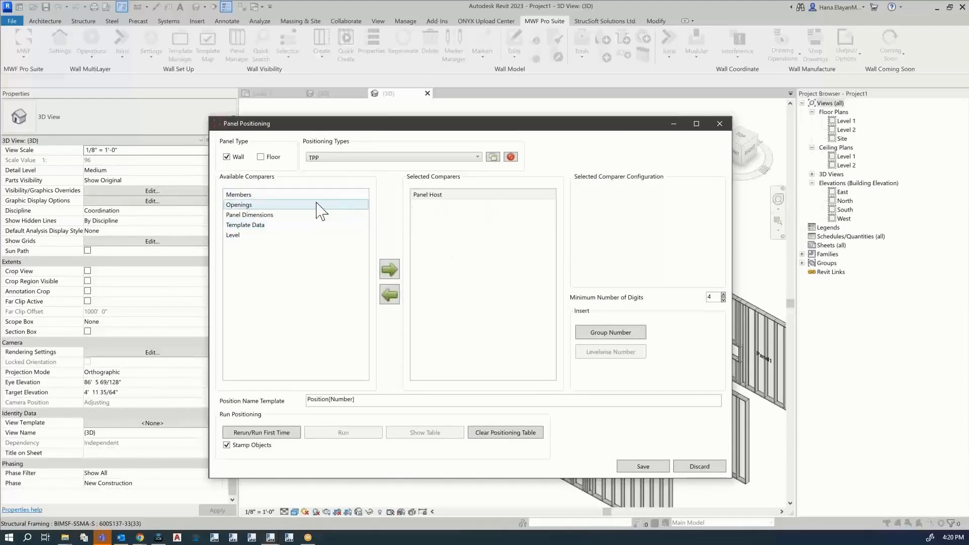
click(255, 198)
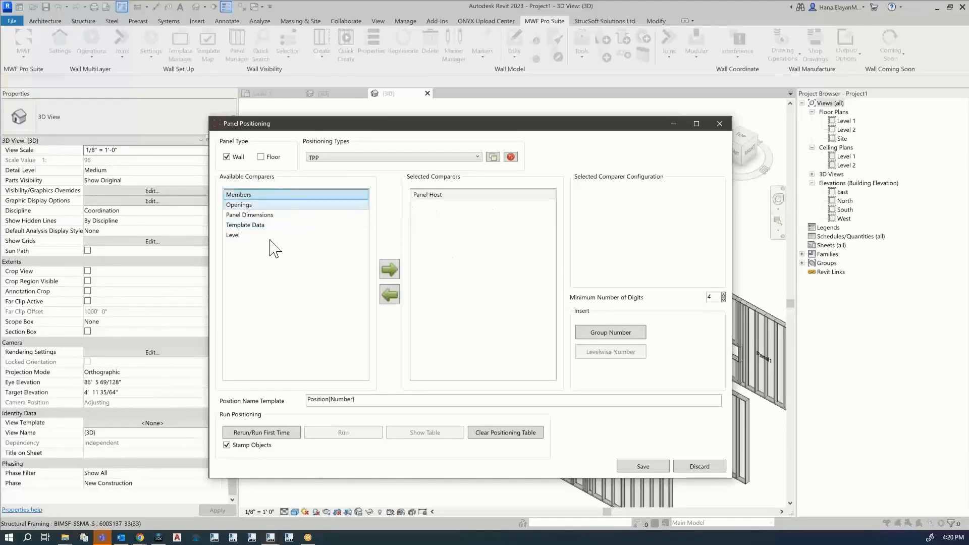
click(389, 271)
click(244, 205)
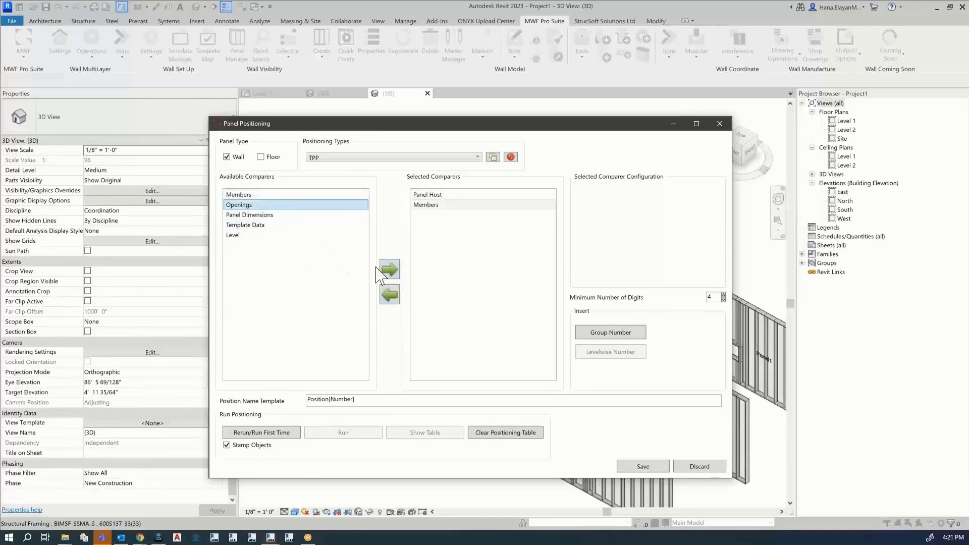
click(389, 270)
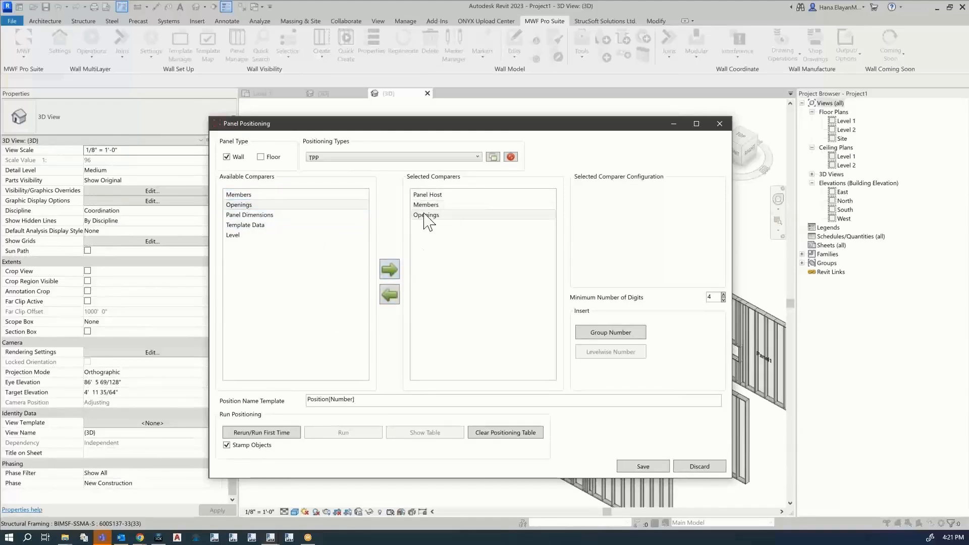
click(275, 215)
click(390, 272)
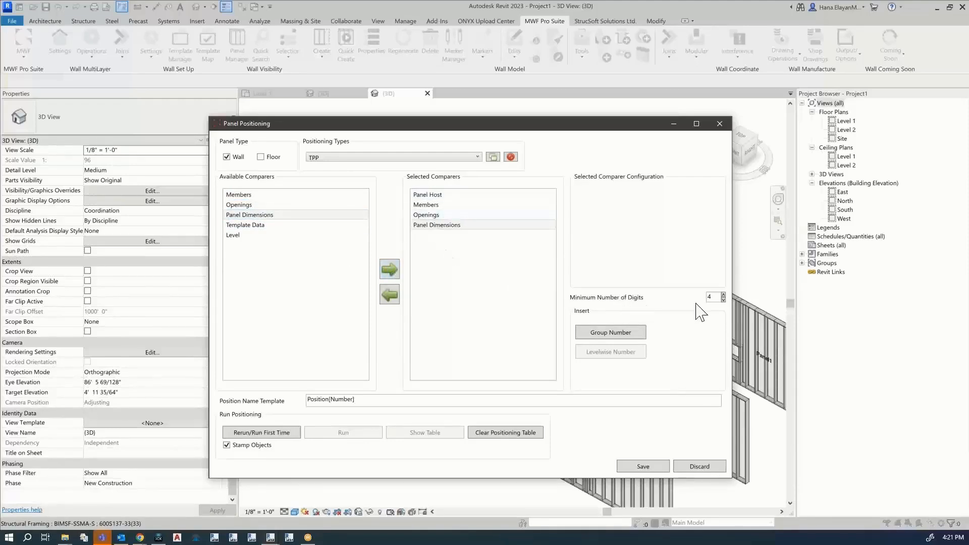
Set the minimum number of digits to 2 and shorten the position name template to P[Number].
click(723, 300)
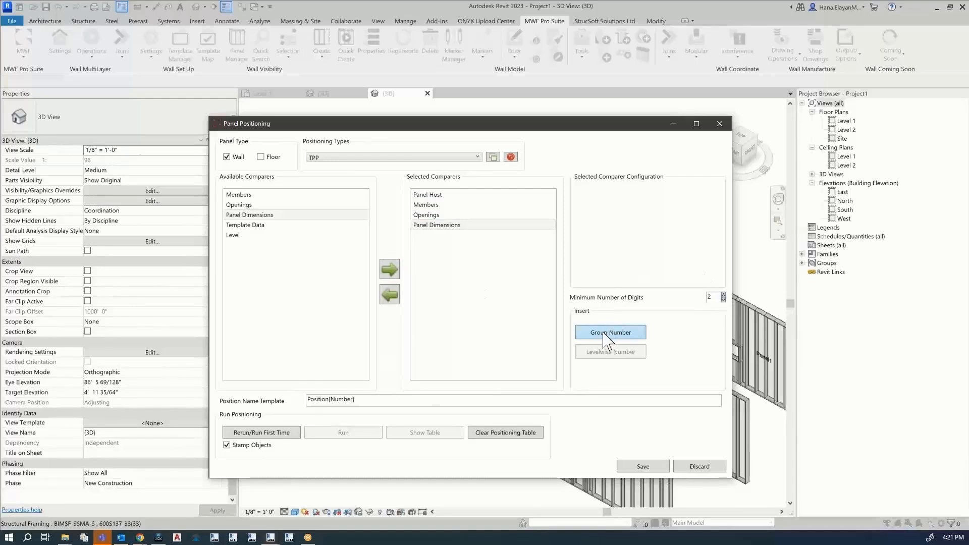
double_click(353, 400)
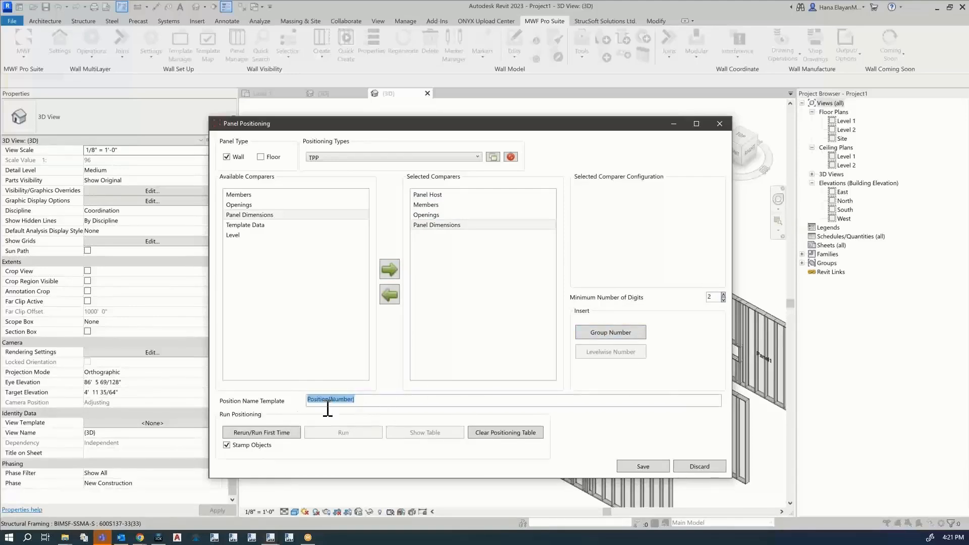
click(330, 400)
key(BackSpace)
key(BackSpace)
Run the panel positioning for the first time and save it after reviewing the table of position groups.
click(261, 432)
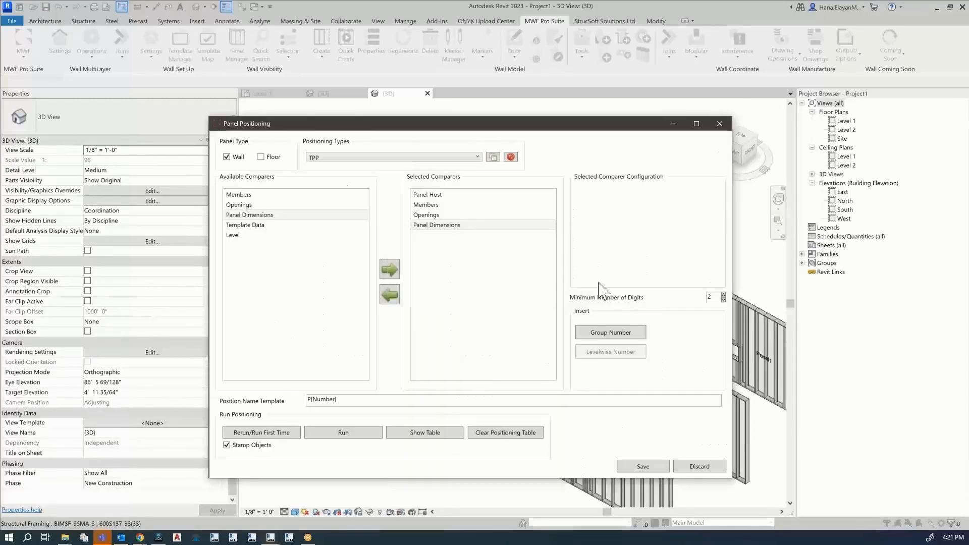
click(440, 433)
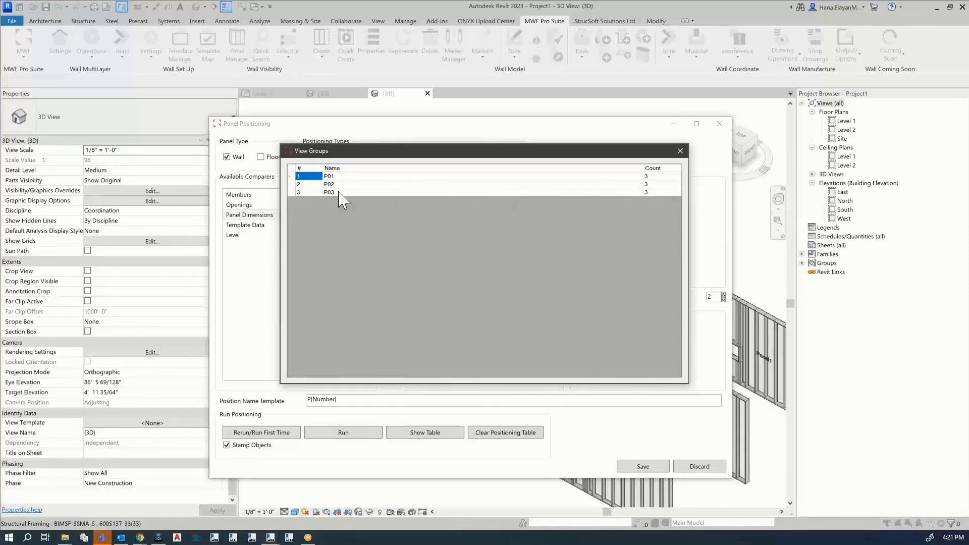
click(680, 151)
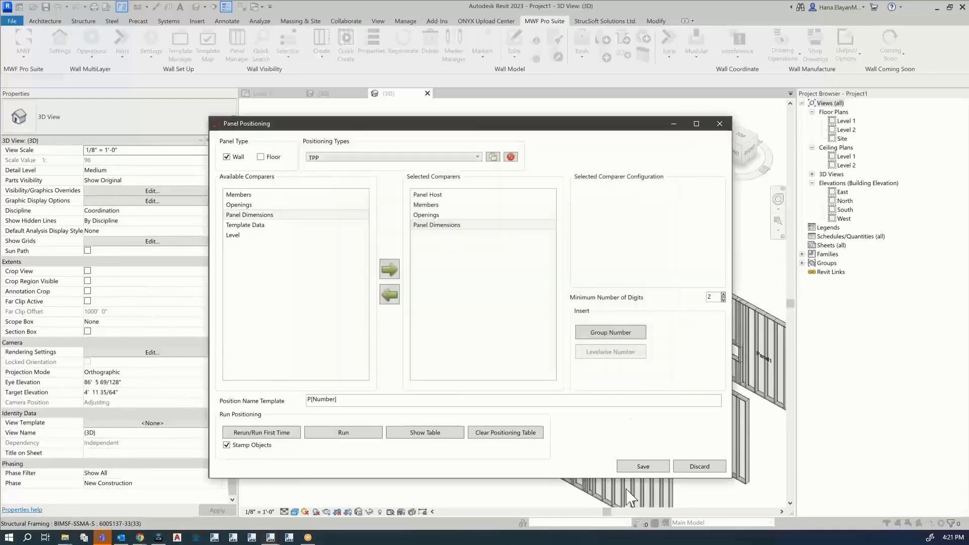
click(650, 469)
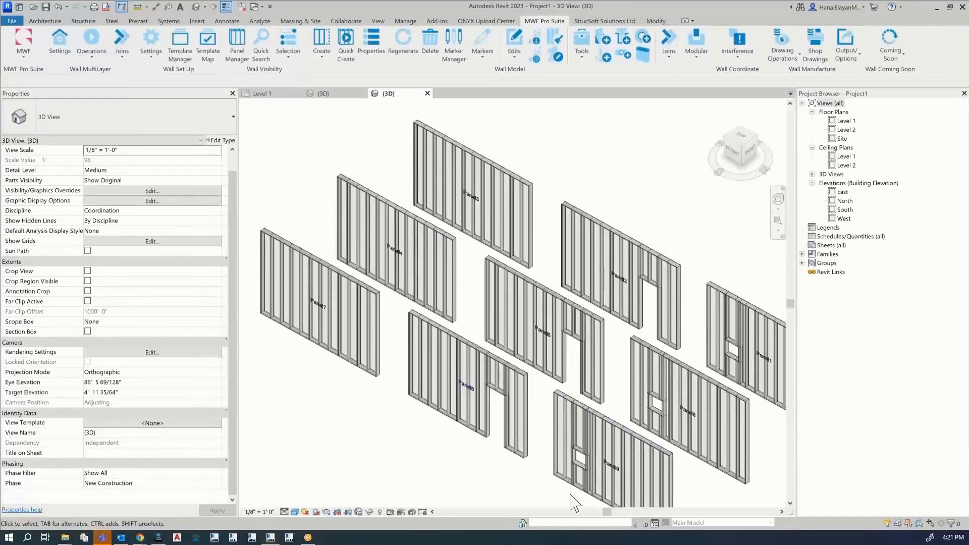
Inspect the identity and BIMSF properties of a stud in Panel7, including its container and label.
click(351, 349)
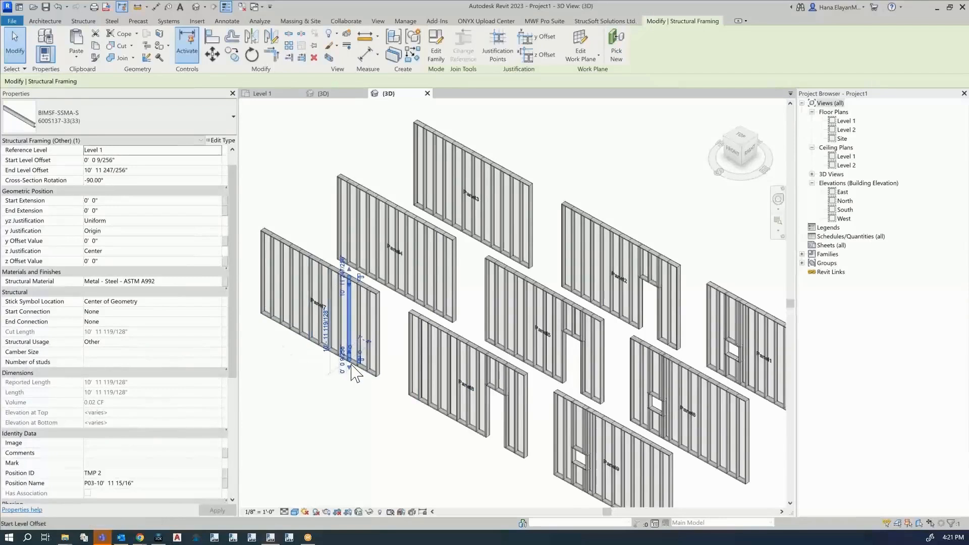
drag(234, 346, 233, 484)
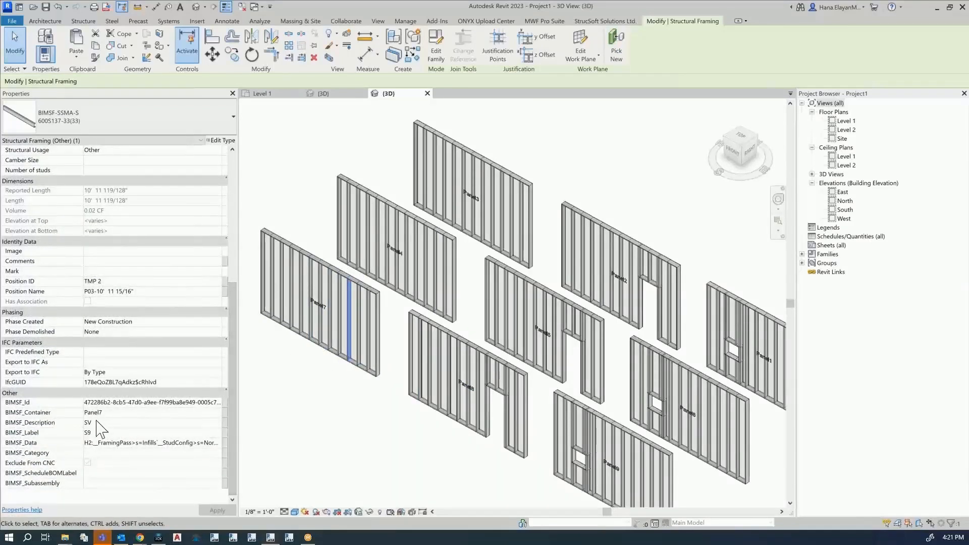
click(391, 445)
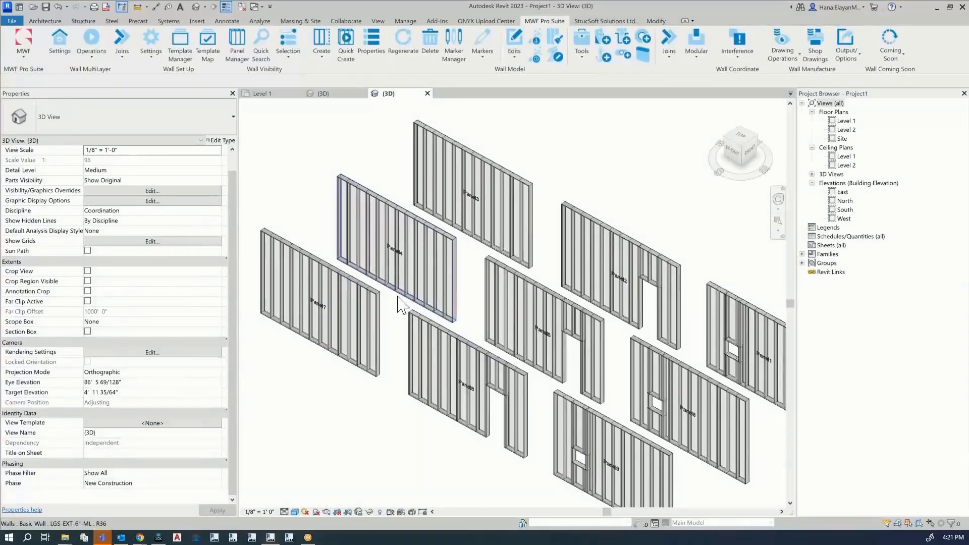
Set the project's displayed panel name to Normal with positioning.
click(151, 56)
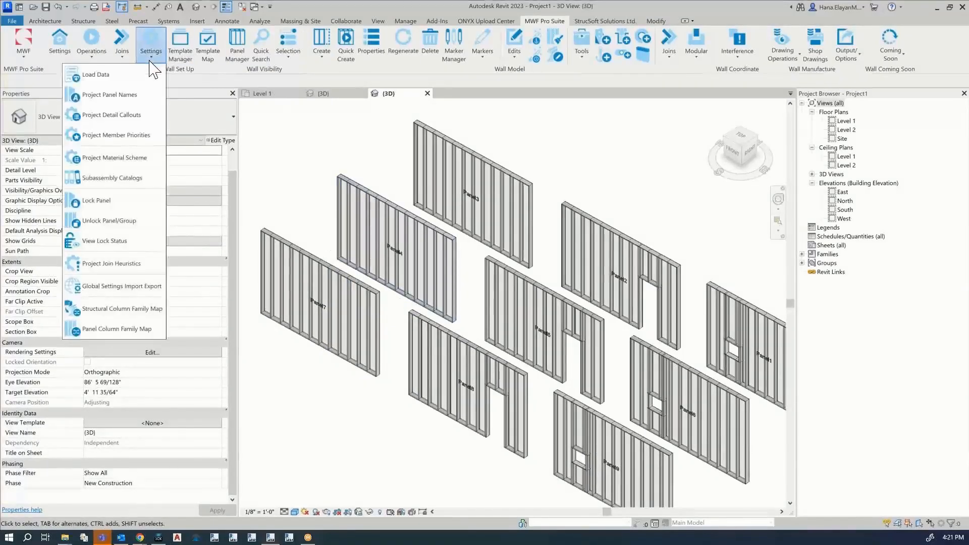
click(134, 96)
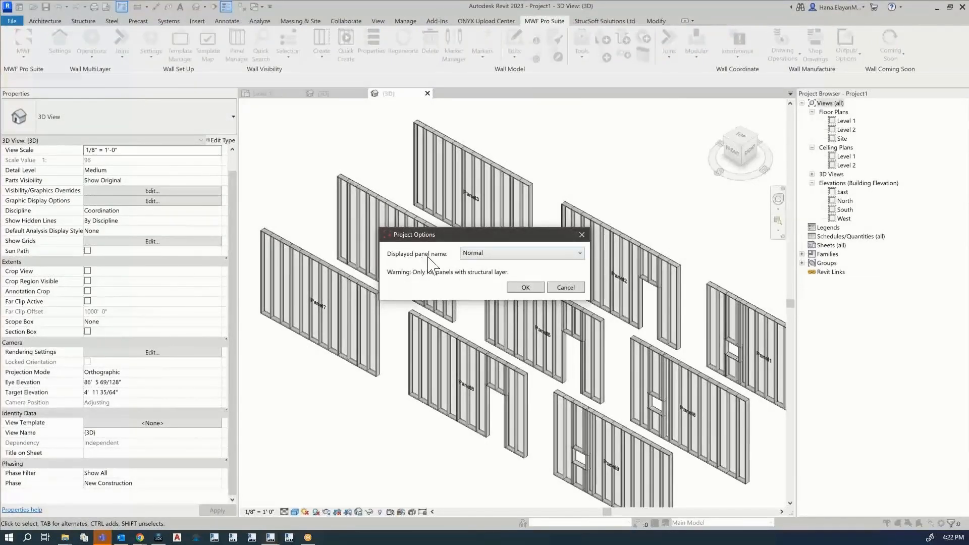
click(488, 255)
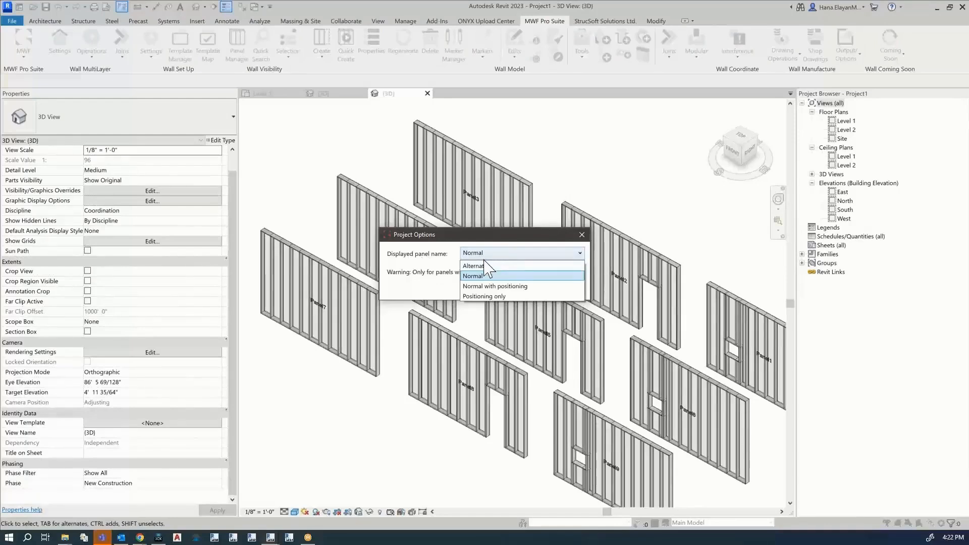
click(480, 286)
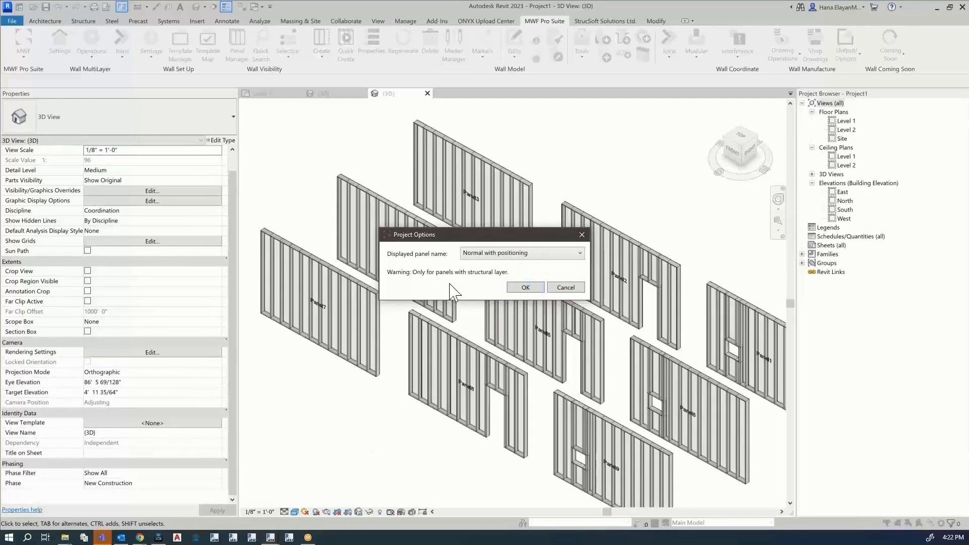
click(526, 287)
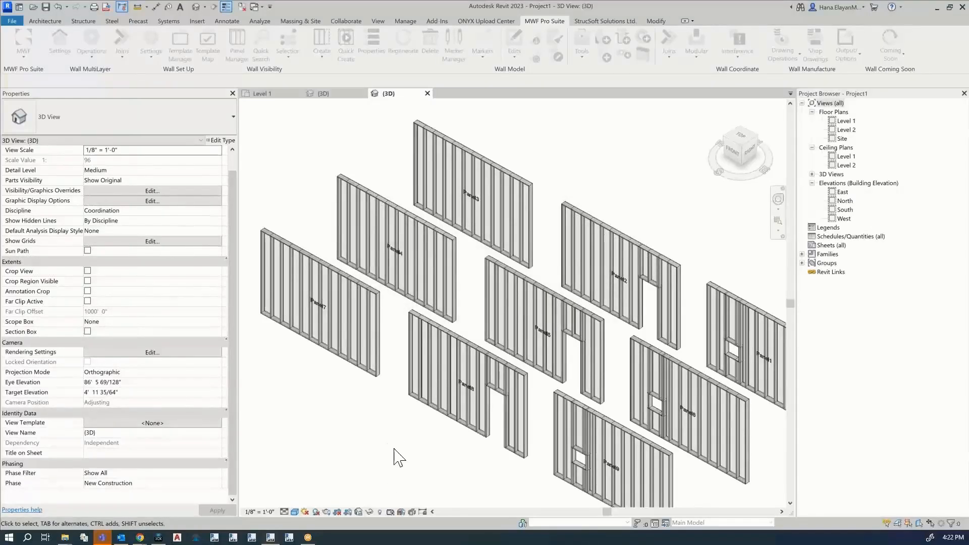
Compare the position names in the panel labels across the solid, door-opening and window-opening wall panels in the 3D view.
scroll(326, 303, up, 4)
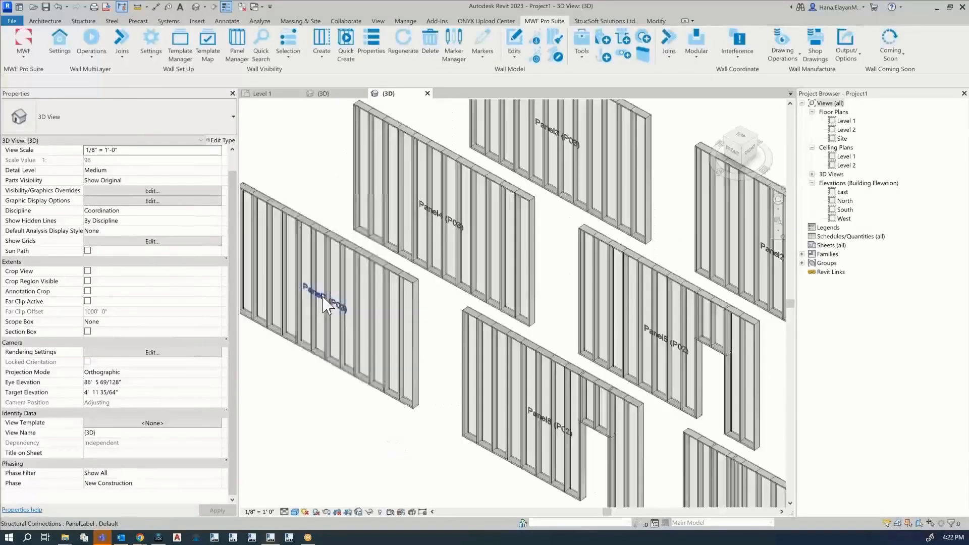
scroll(325, 303, up, 2)
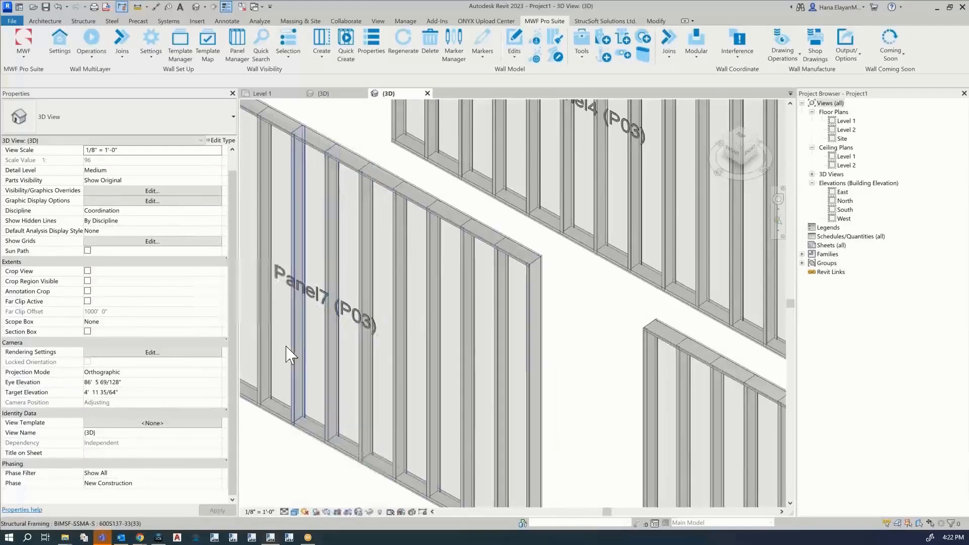
scroll(369, 311, down, 2)
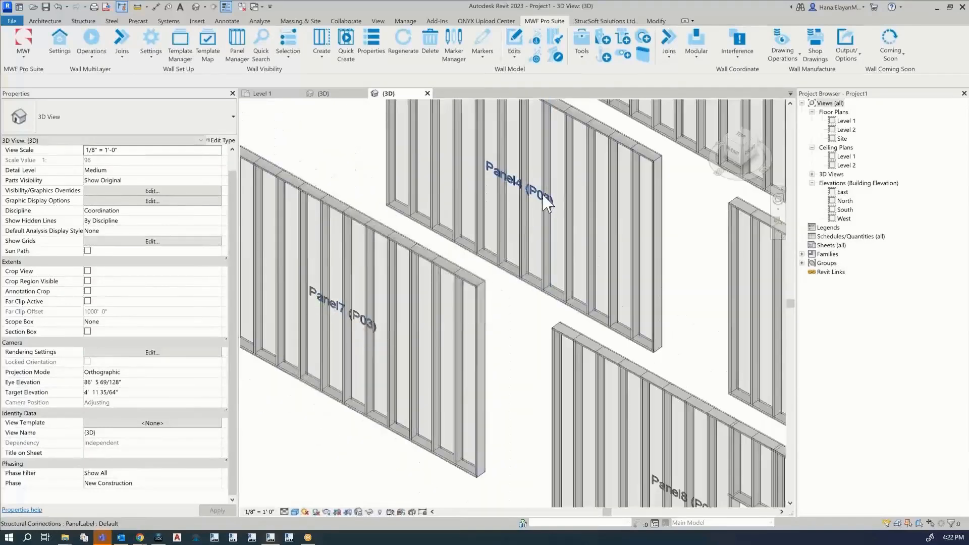
middle_drag(606, 217, 545, 336)
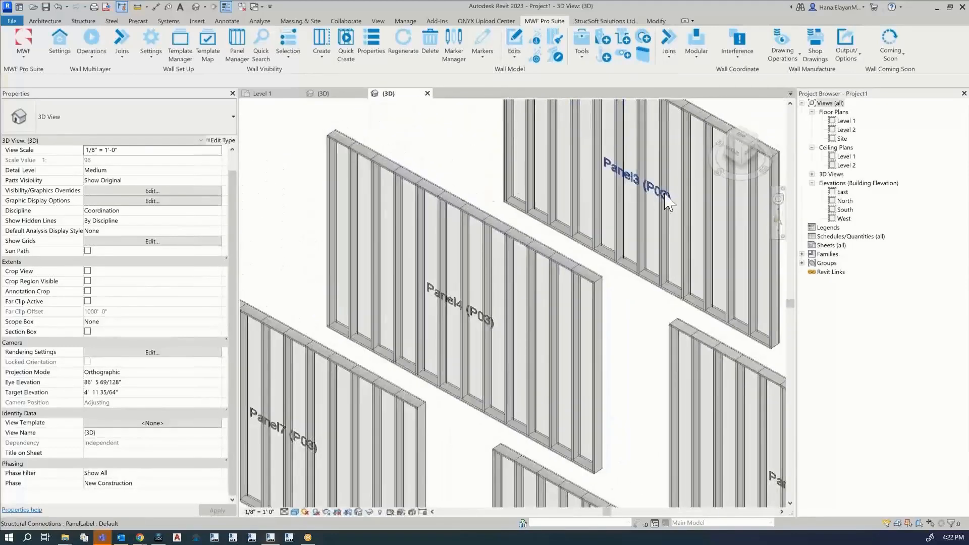
scroll(658, 193, down, 1)
scroll(404, 374, down, 3)
scroll(565, 358, up, 2)
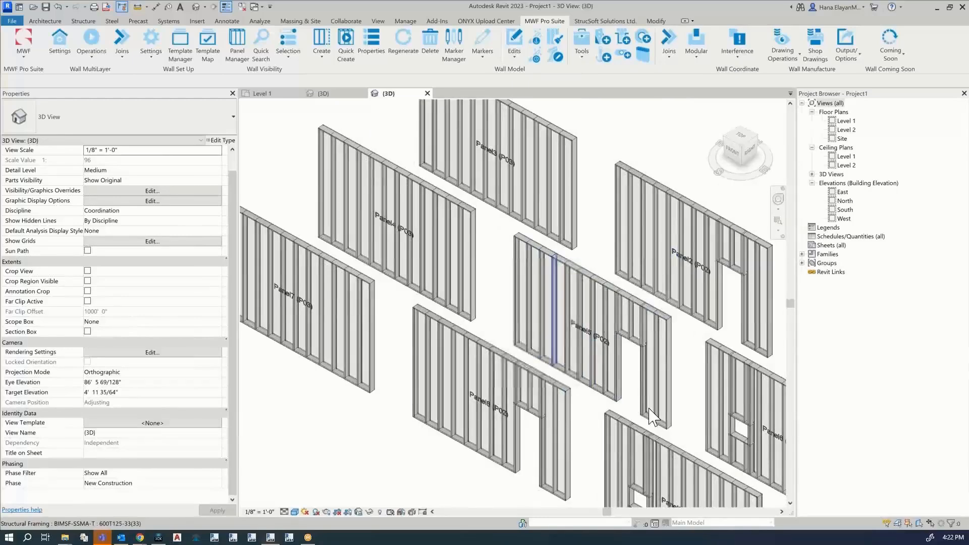
middle_drag(627, 369, 510, 347)
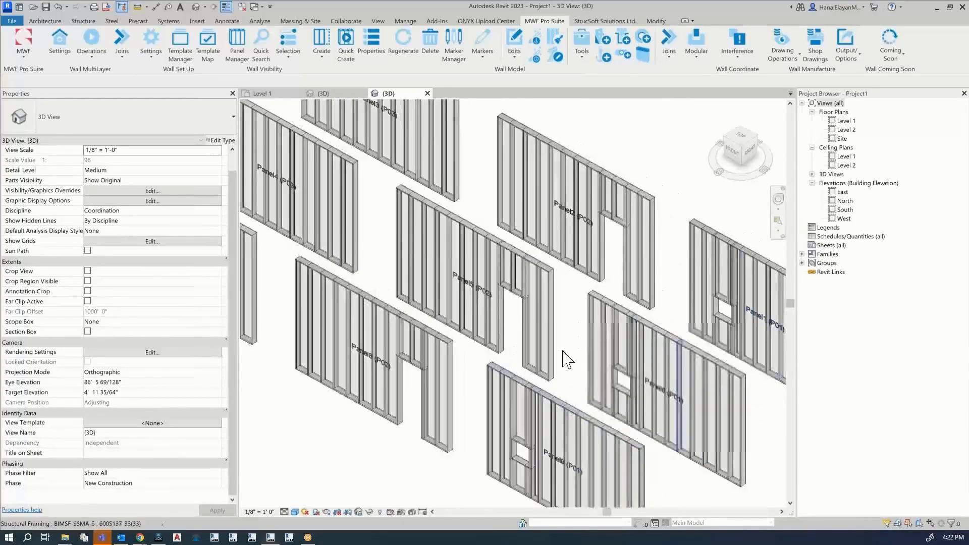
scroll(560, 364, down, 2)
scroll(547, 246, up, 5)
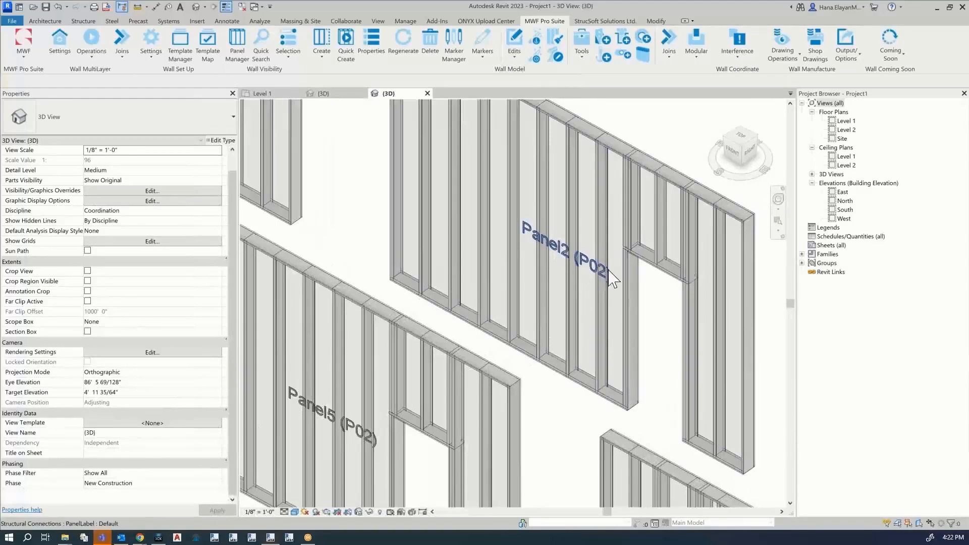
scroll(611, 279, down, 4)
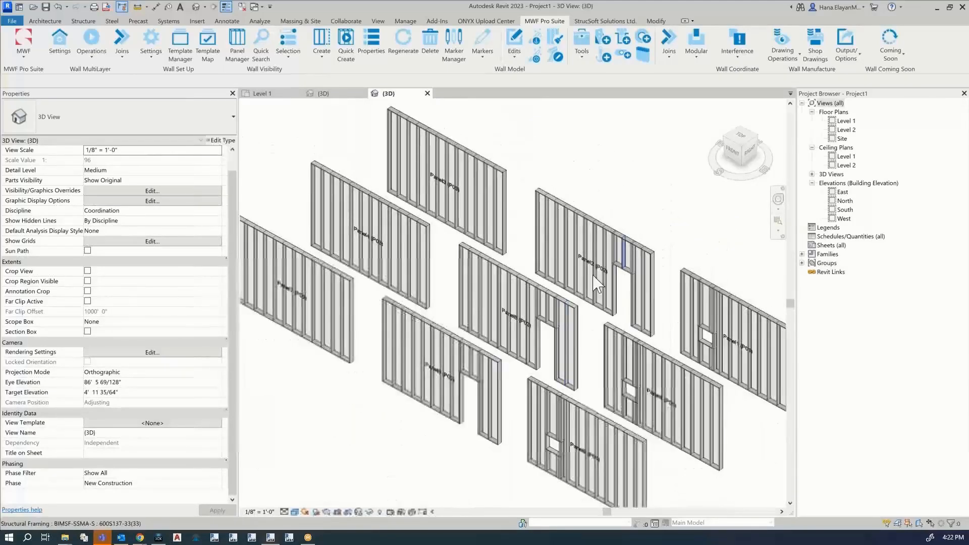
scroll(622, 318, down, 3)
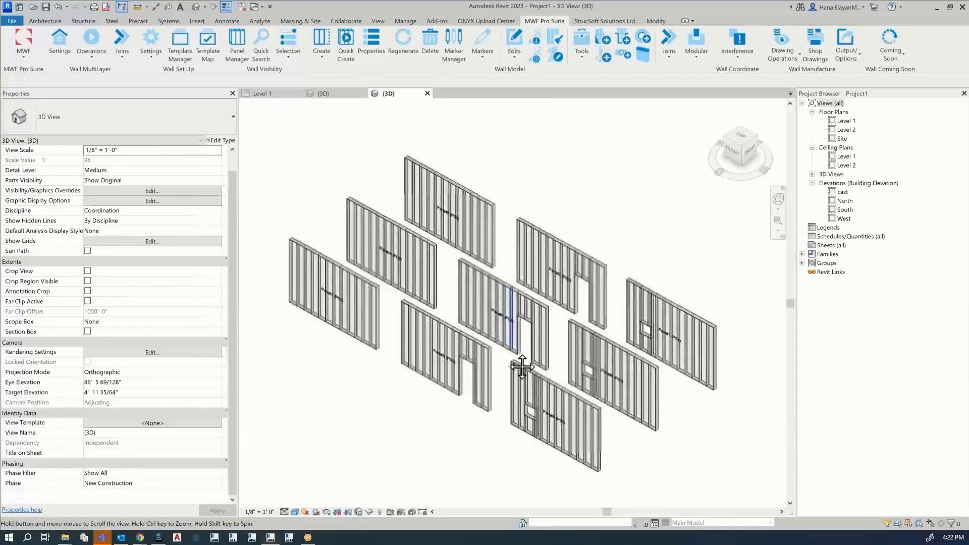